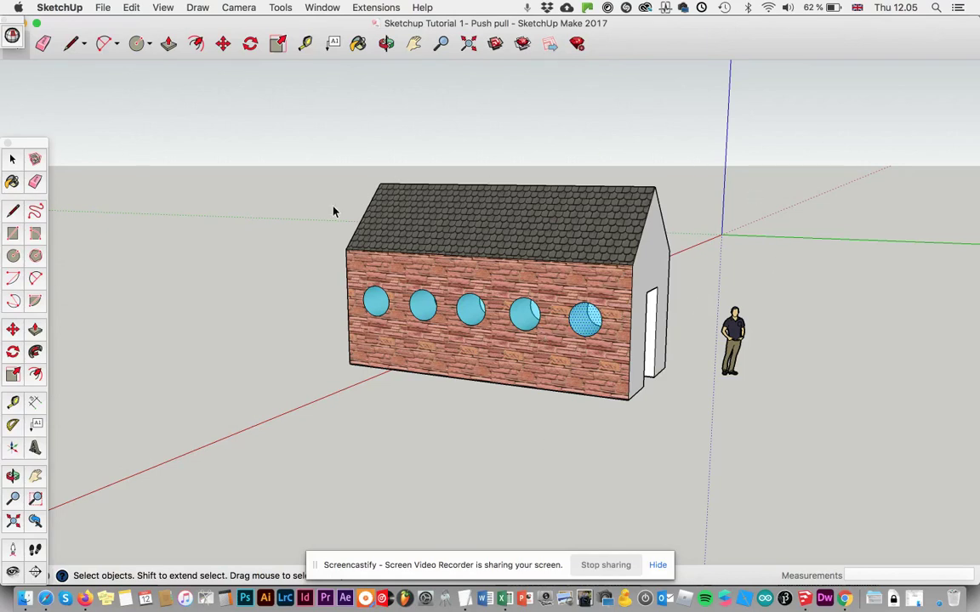
# Step: Choose the Select tool and click empty space to clear the round window's selection
pyautogui.click(12, 159)
pyautogui.click(259, 284)
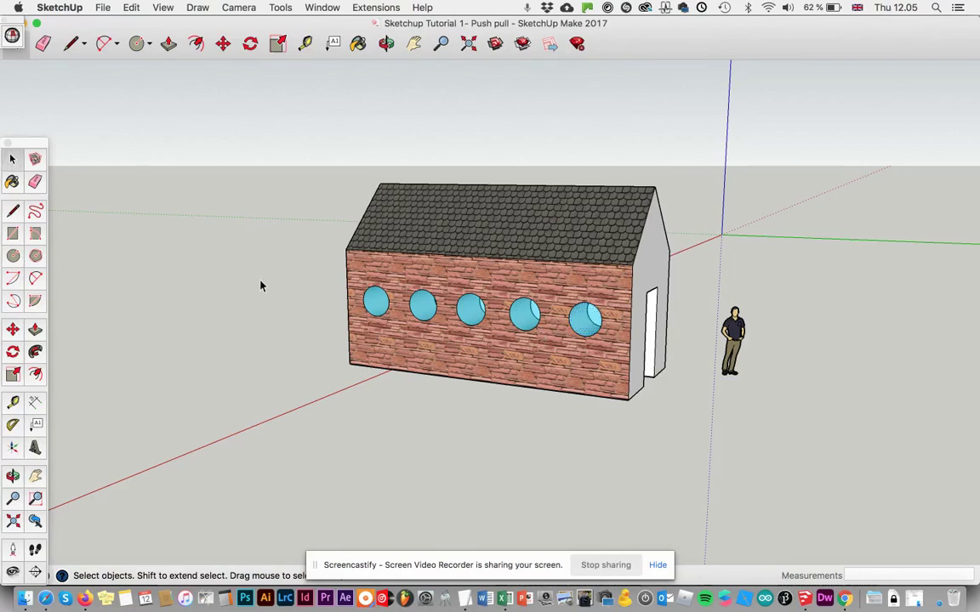
# Step: Capture a selection screenshot in Grab around the SketchUp view of the brick house
pyautogui.click(205, 601)
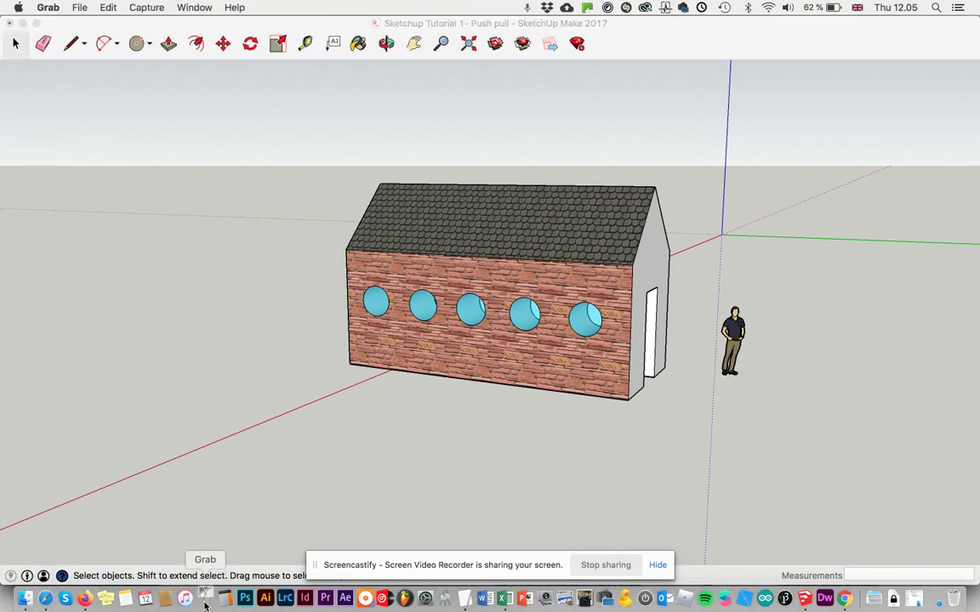
pyautogui.click(145, 8)
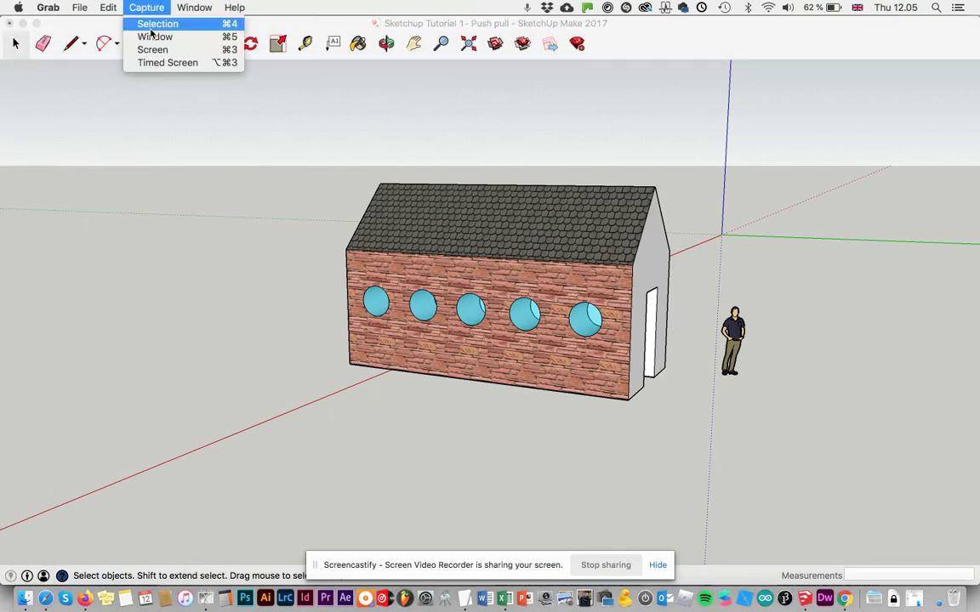
pyautogui.click(157, 24)
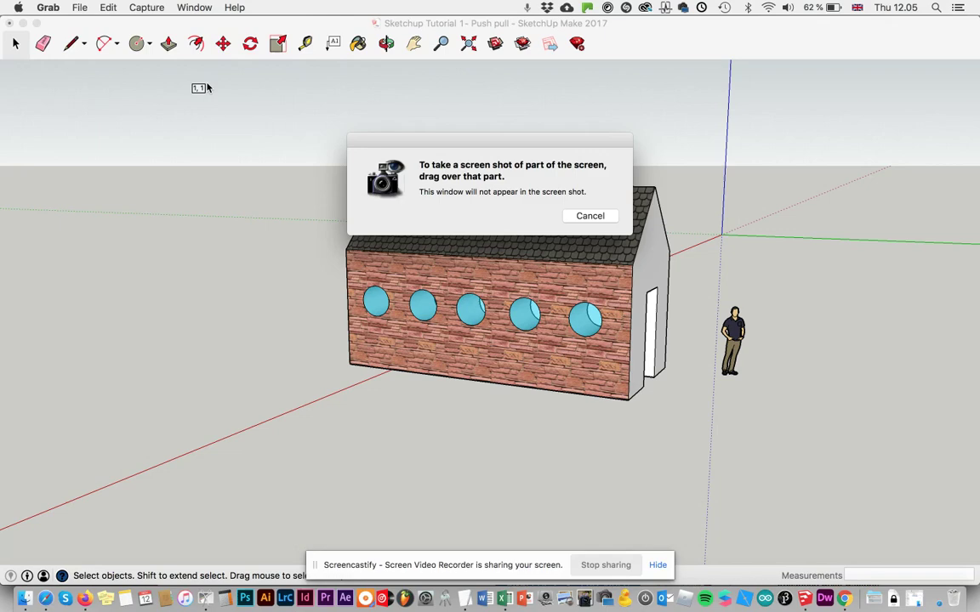
pyautogui.moveTo(207, 83); pyautogui.dragTo(867, 519)
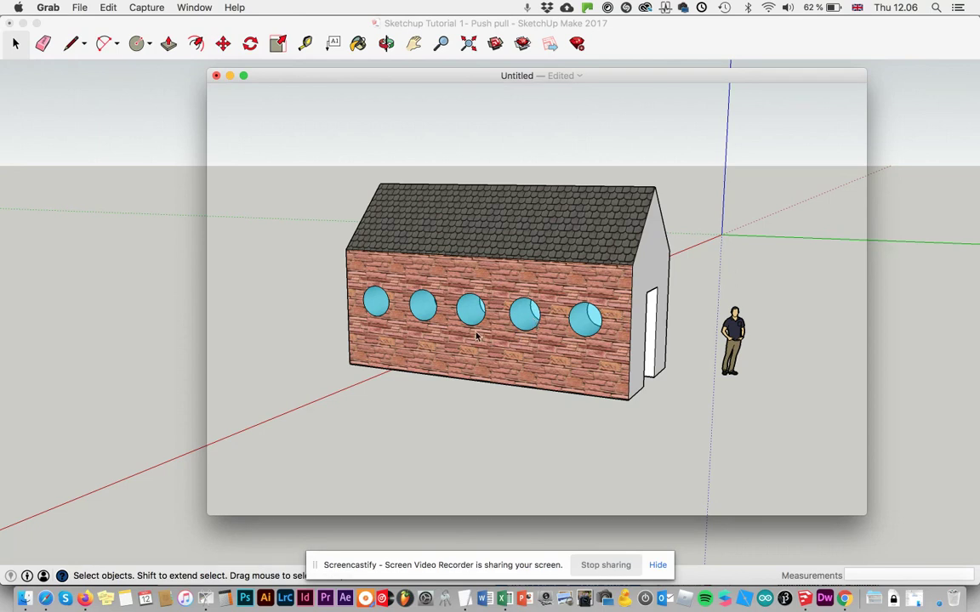
# Step: Save the Grab screenshot as 'perspective' inside a new Desktop folder 'design sketchup model'
pyautogui.click(216, 77)
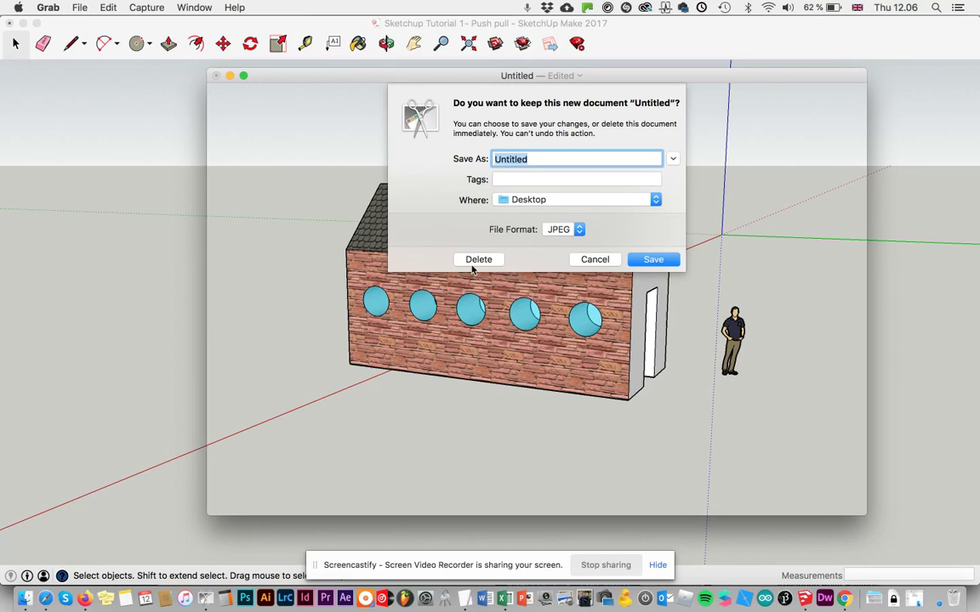
pyautogui.click(672, 159)
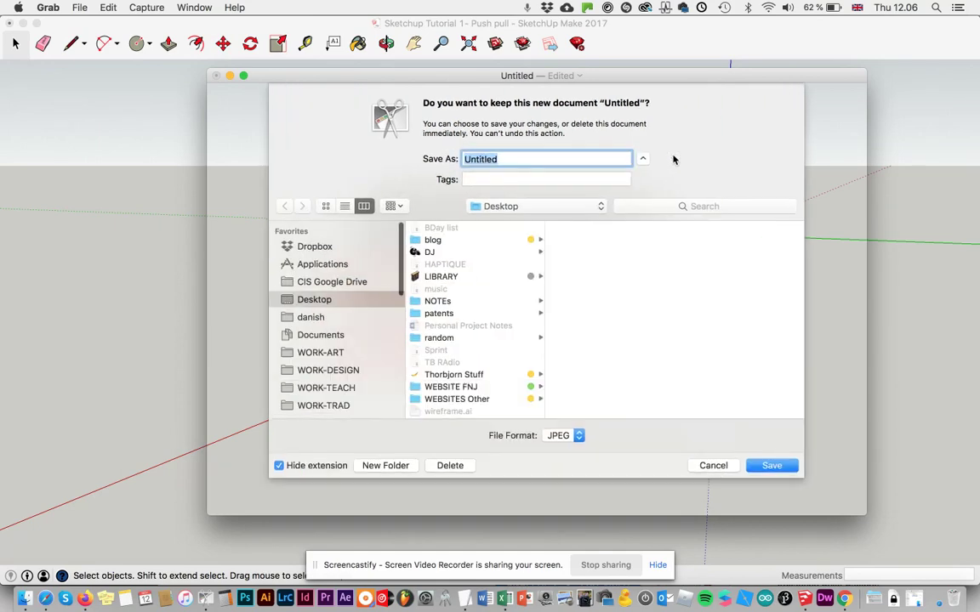
pyautogui.click(394, 467)
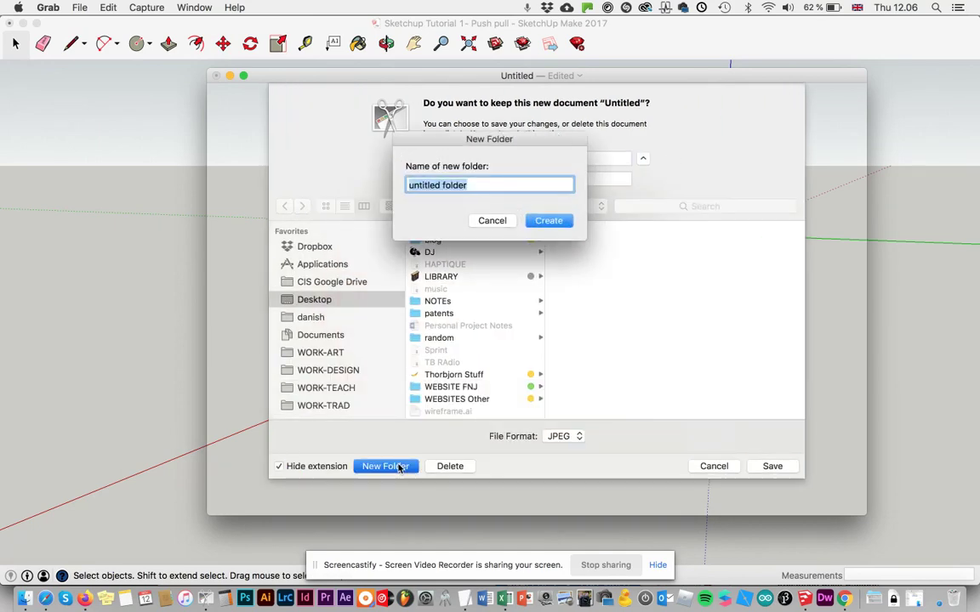
pyautogui.write('design ')
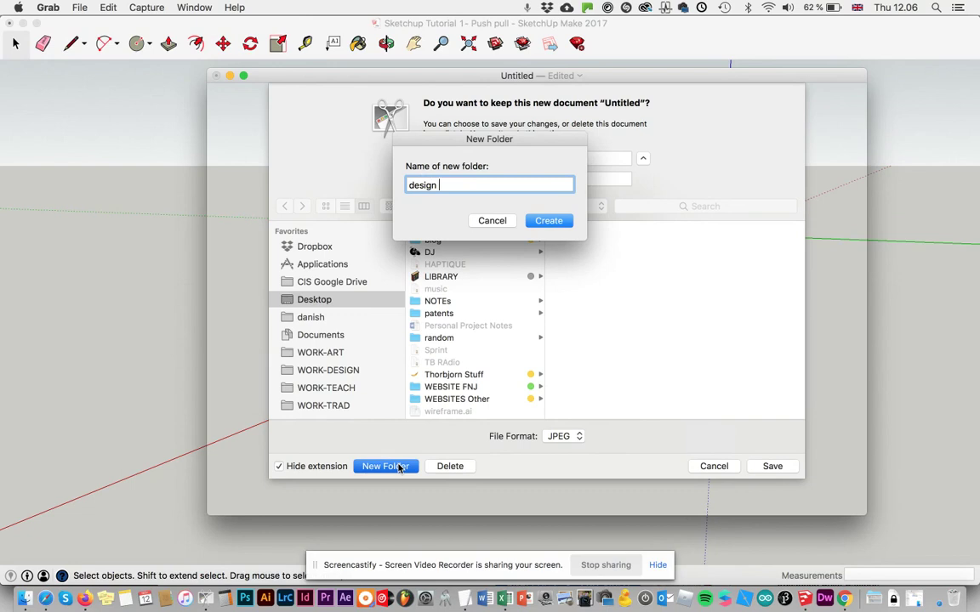
pyautogui.write('sketchup model')
pyautogui.press('Return')
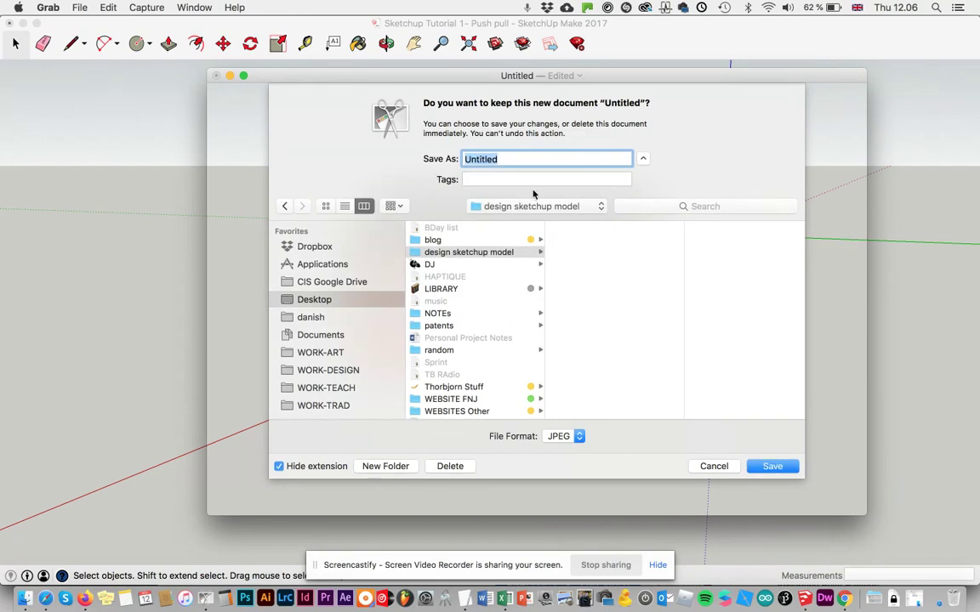
pyautogui.write('perspective')
pyautogui.press('Return')
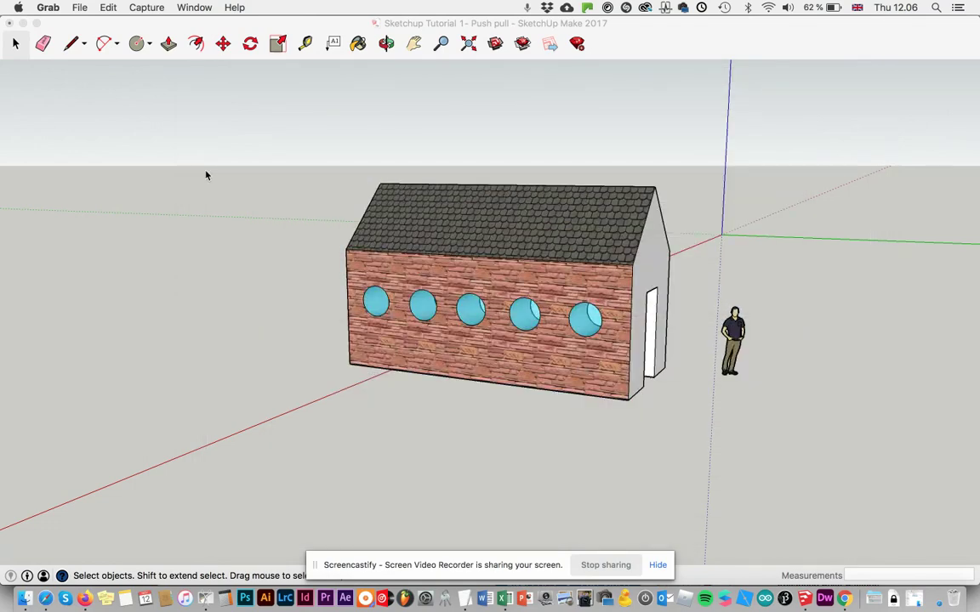
# Step: Narrow the SketchUp window, pan the house view, and shift the window right
pyautogui.click(958, 581)
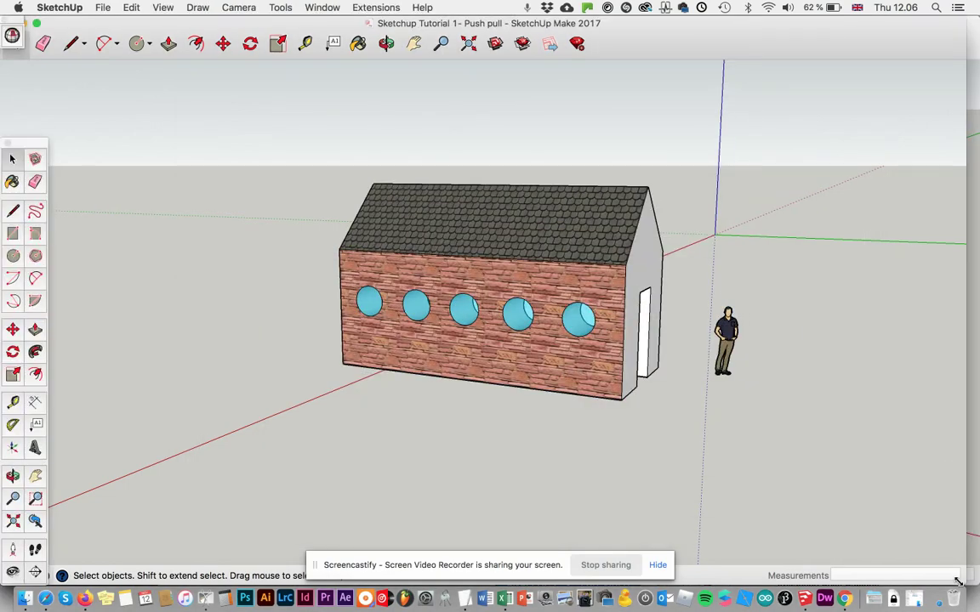
pyautogui.moveTo(958, 581); pyautogui.dragTo(648, 560)
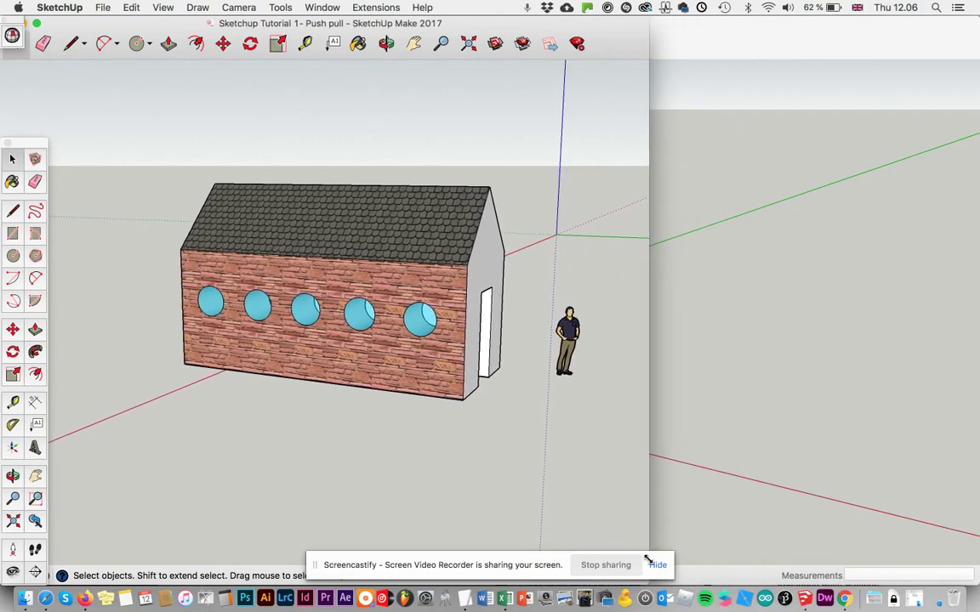
pyautogui.click(413, 43)
pyautogui.moveTo(393, 106); pyautogui.dragTo(367, 87)
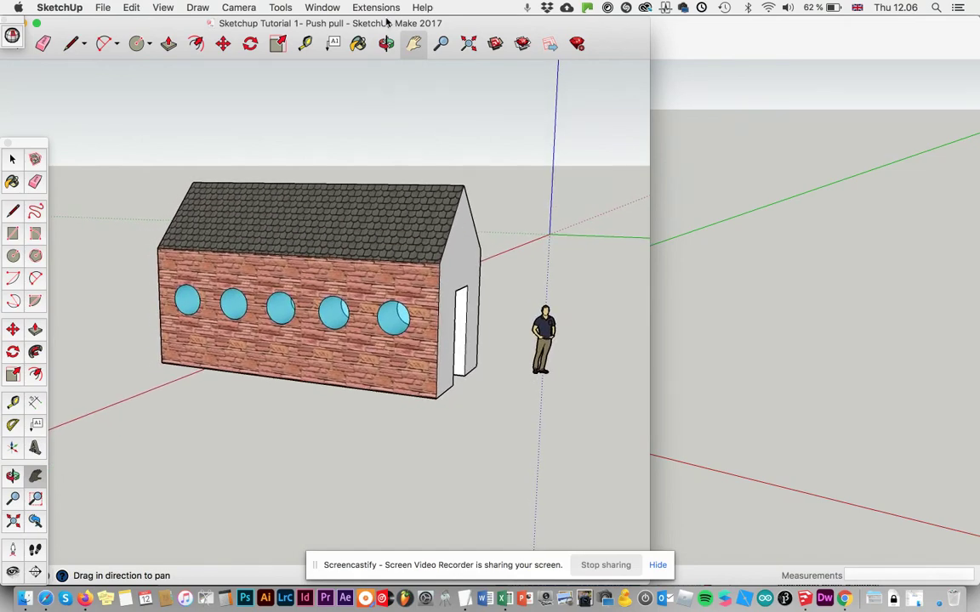
pyautogui.moveTo(387, 23)
pyautogui.mouseDown()
pyautogui.moveTo(573, 23)
pyautogui.moveTo(548, 23)
pyautogui.mouseUp()
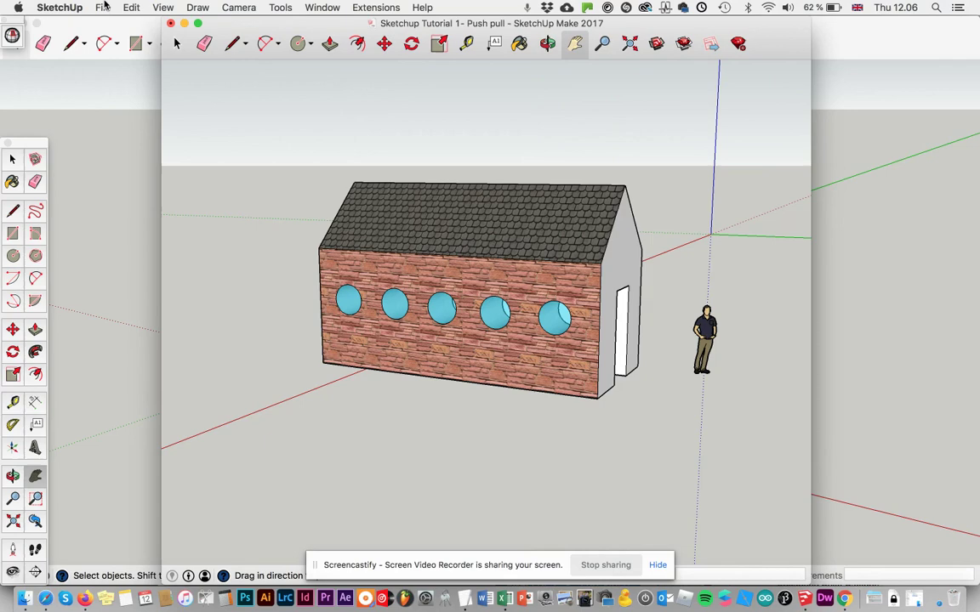
# Step: Start a 2D Graphic export of the current view from the File menu
pyautogui.click(103, 8)
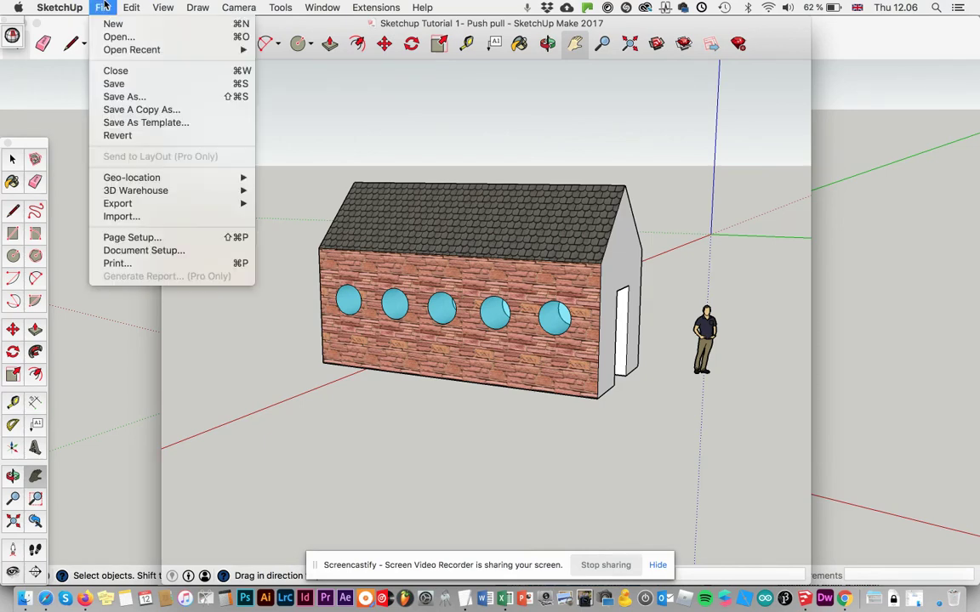
pyautogui.moveTo(135, 208)
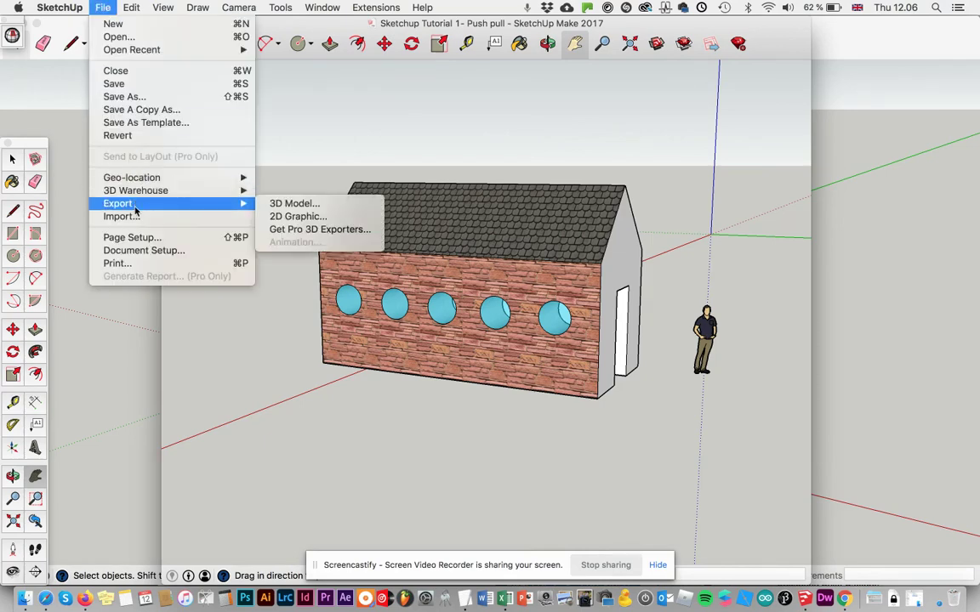
pyautogui.click(296, 219)
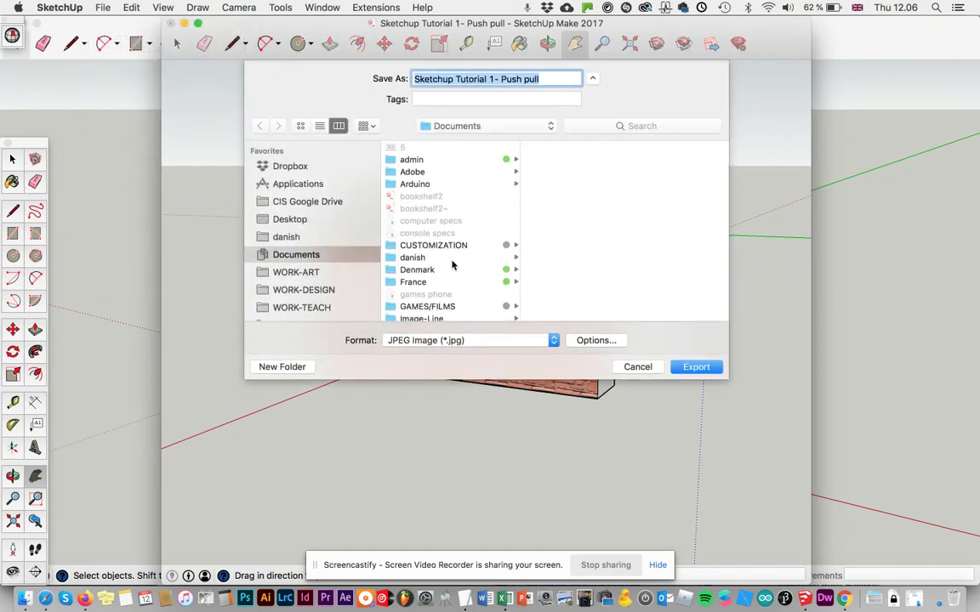
pyautogui.scroll(-3, 452, 265)
pyautogui.scroll(-10, 453, 264)
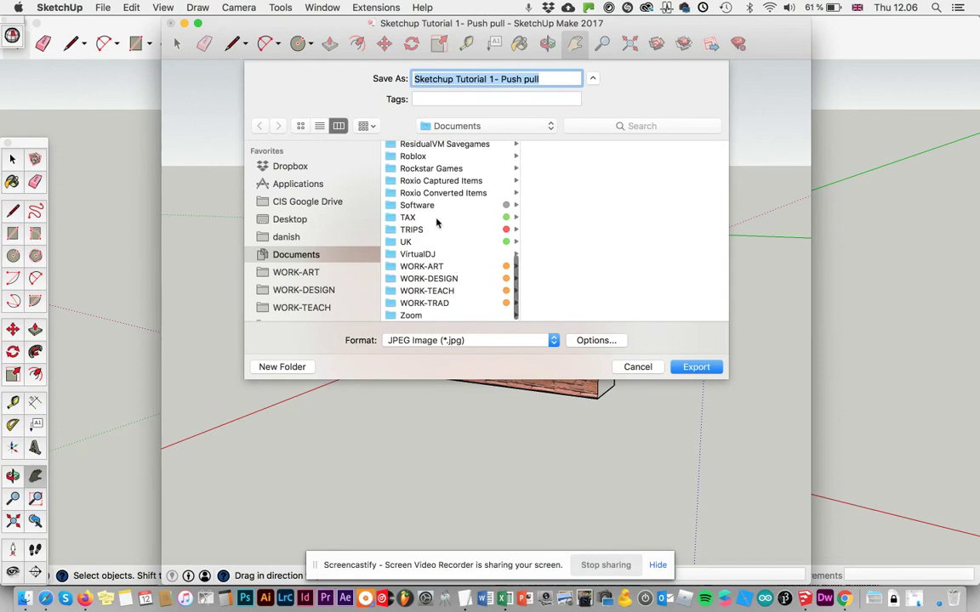
pyautogui.scroll(4, 447, 247)
# Step: Export the view as JPEG 'perspective2' into Desktop/design sketchup model
pyautogui.click(297, 219)
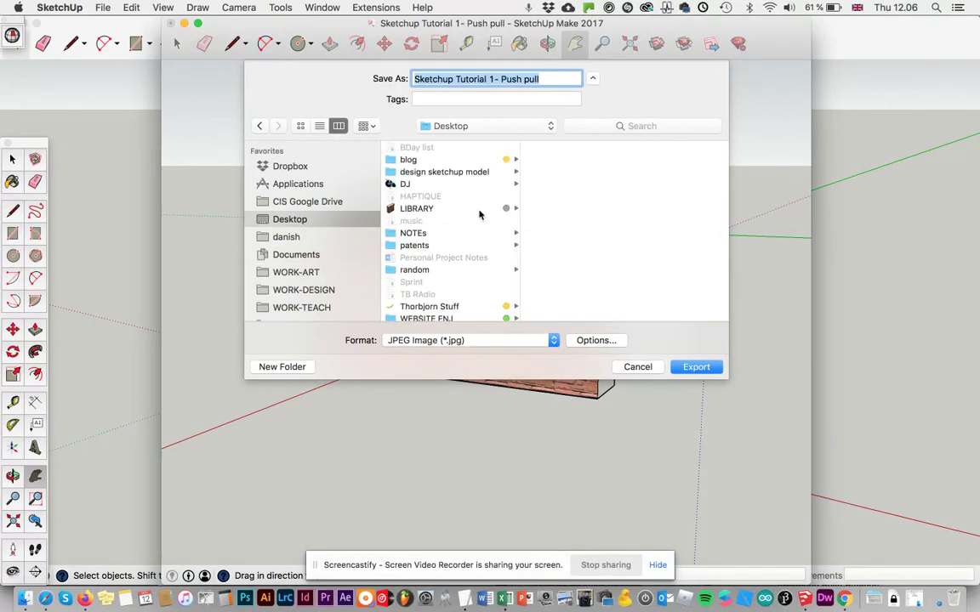
pyautogui.scroll(-2, 478, 256)
pyautogui.scroll(4, 478, 256)
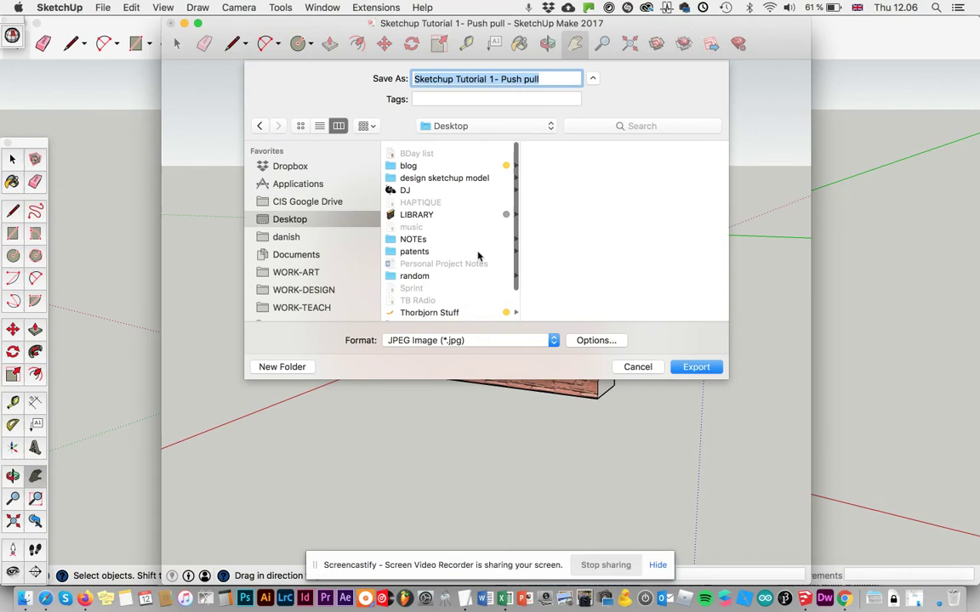
pyautogui.click(466, 172)
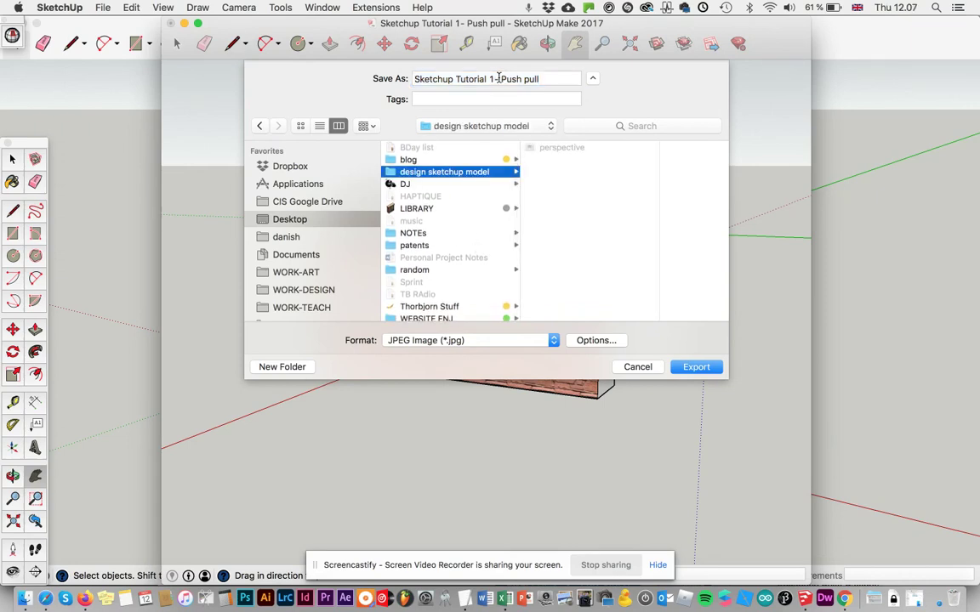
pyautogui.click(557, 149)
pyautogui.click(466, 78)
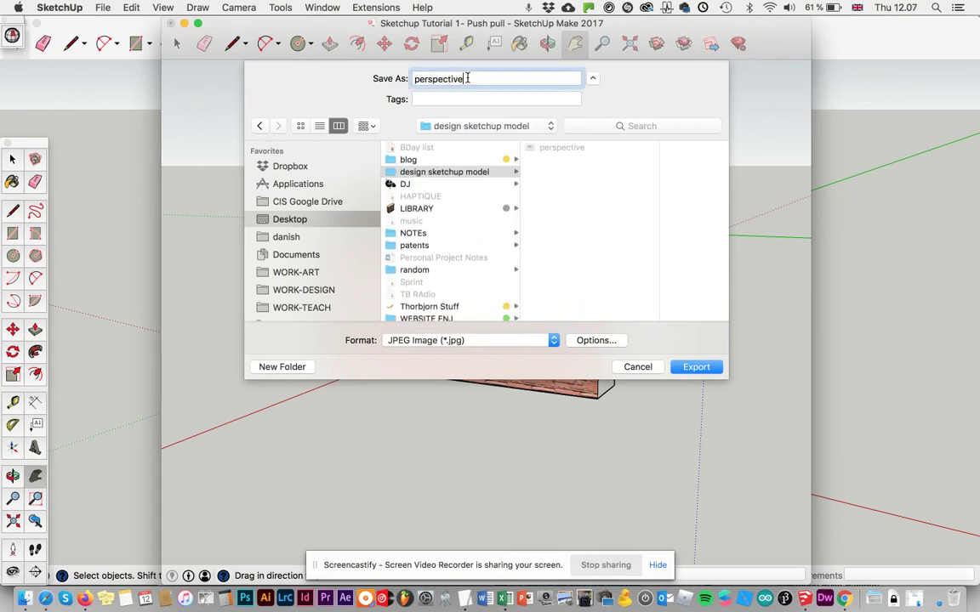
pyautogui.write('2')
pyautogui.press('Return')
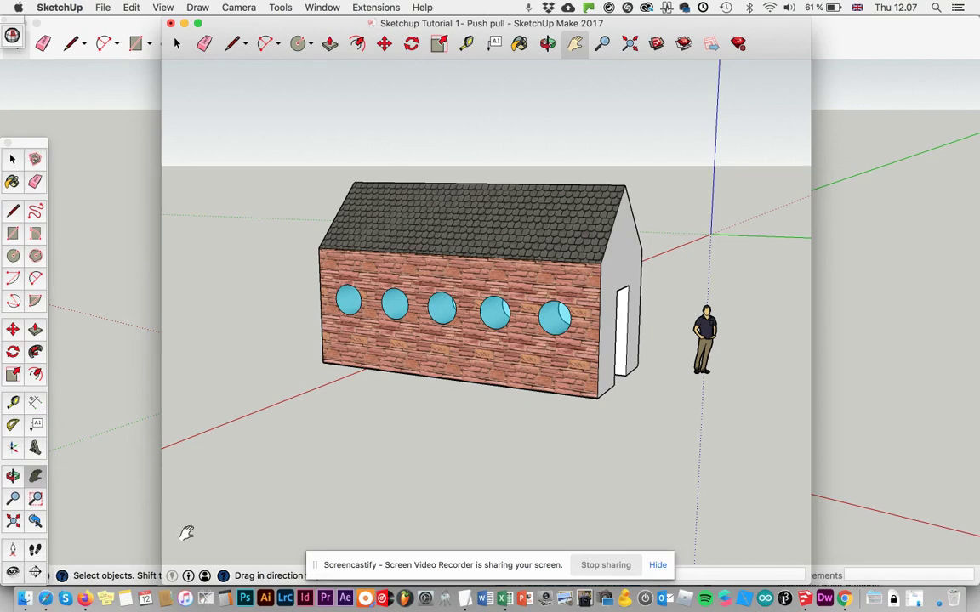
# Step: In Finder, open the Desktop's design sketchup model folder and select the perspective image
pyautogui.click(26, 600)
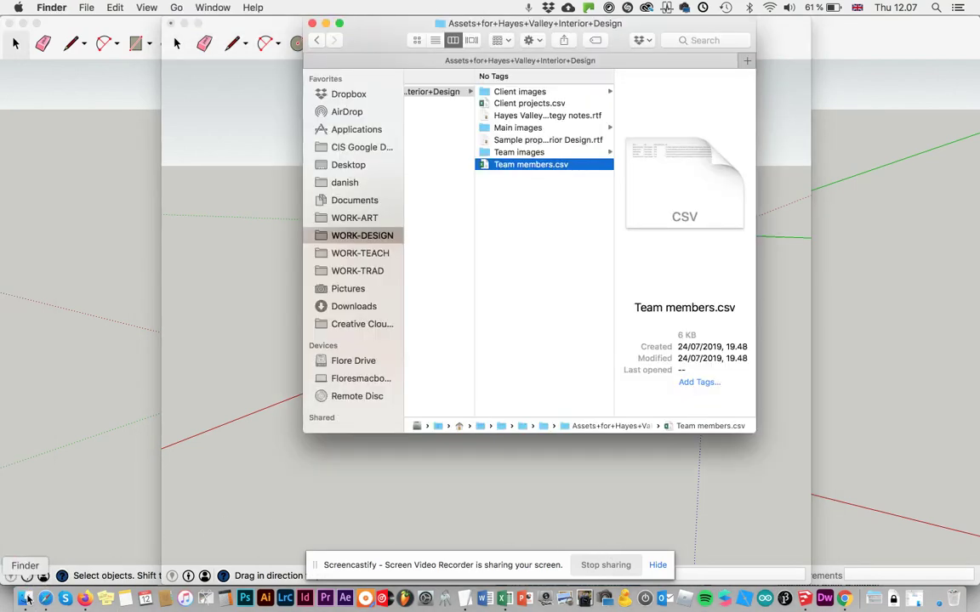
pyautogui.click(348, 165)
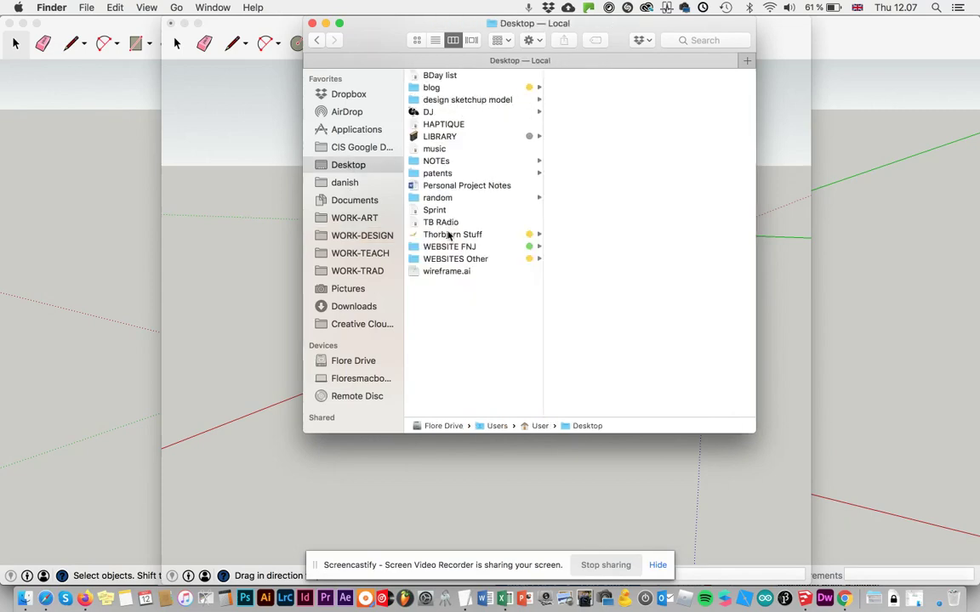
pyautogui.click(413, 99)
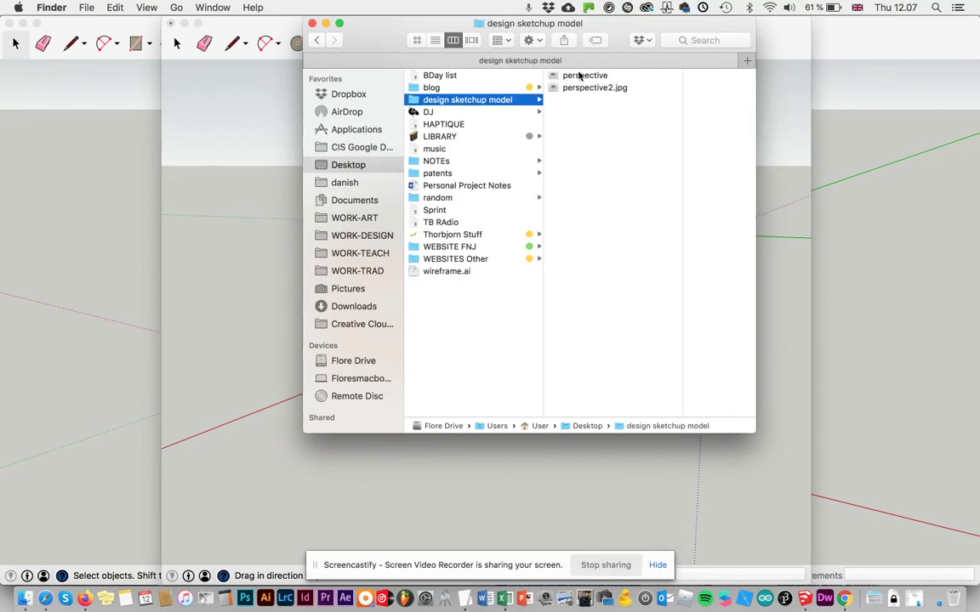
pyautogui.click(579, 76)
# Step: Quick Look perspective and perspective2.jpg side by side, then close the preview
pyautogui.press('space')
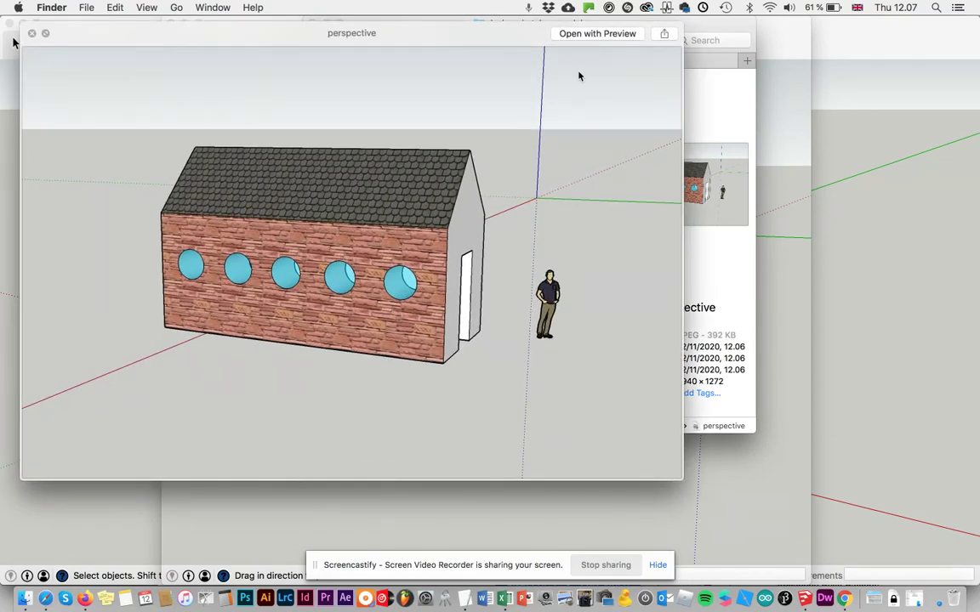
pyautogui.press('Down')
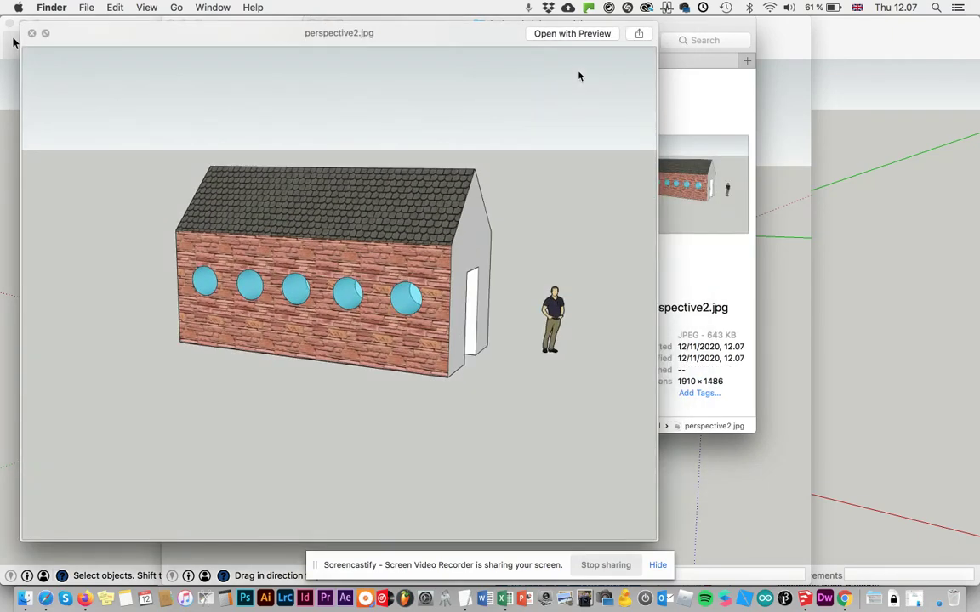
pyautogui.press('Up')
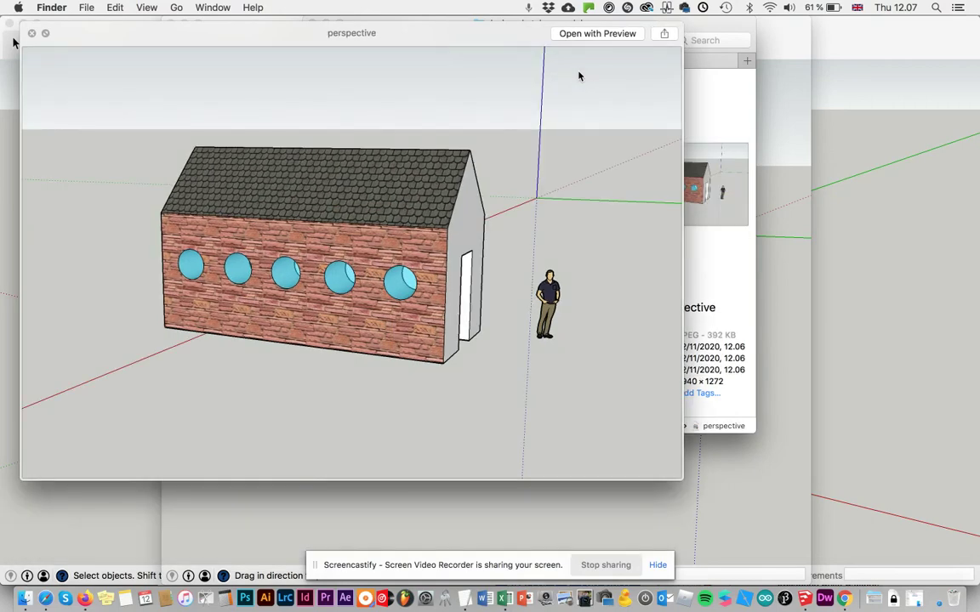
pyautogui.press('Down')
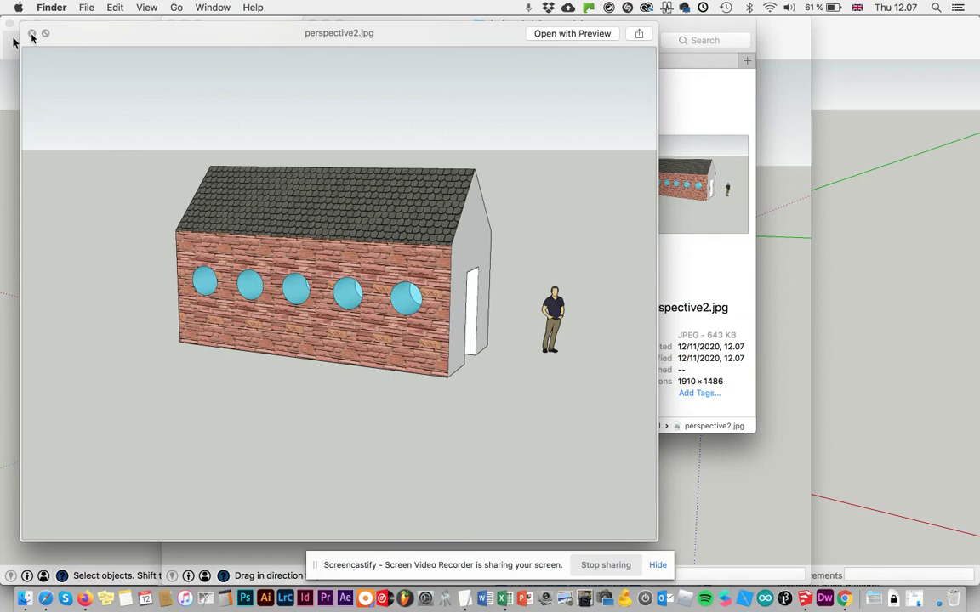
pyautogui.click(32, 34)
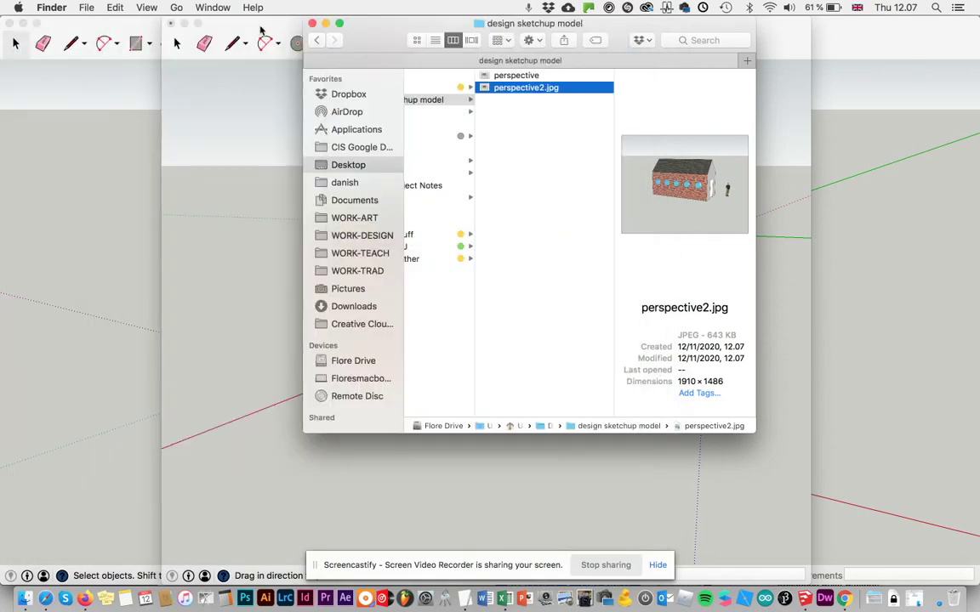
# Step: Close Finder and dismiss SketchUp's 'Failed to save file' alert
pyautogui.click(312, 24)
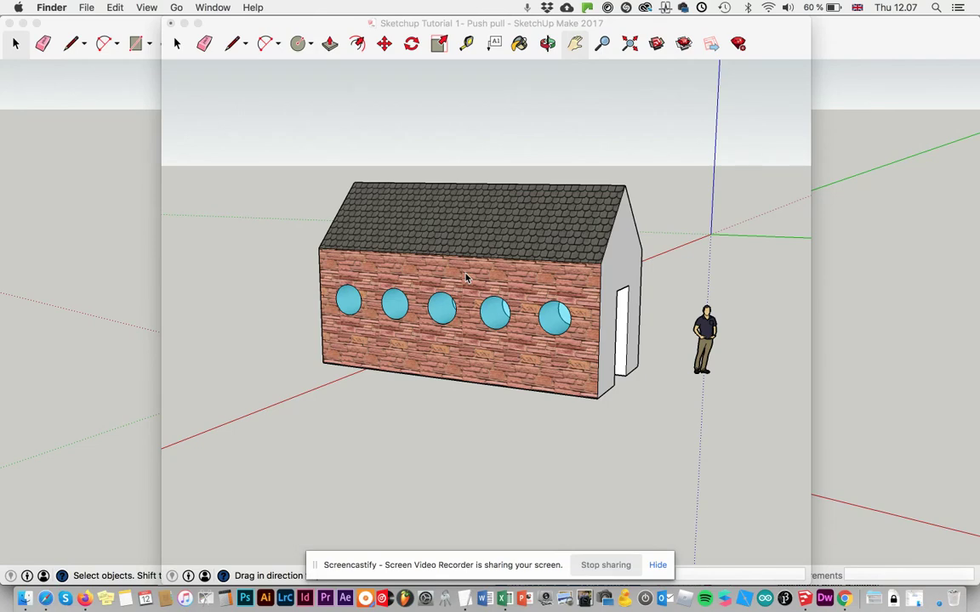
pyautogui.click(310, 147)
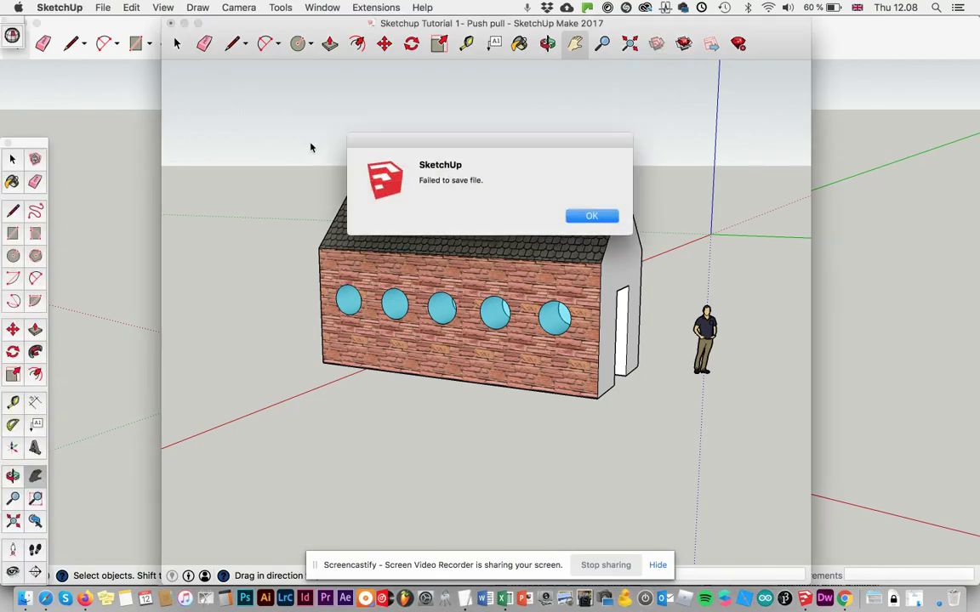
pyautogui.click(591, 216)
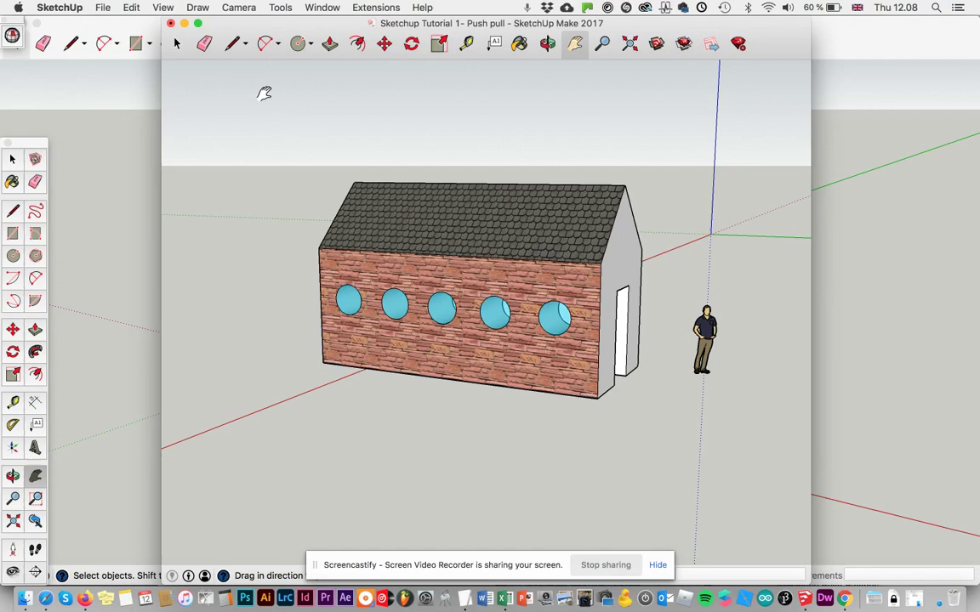
# Step: Switch the camera to Standard Views > Top
pyautogui.click(102, 8)
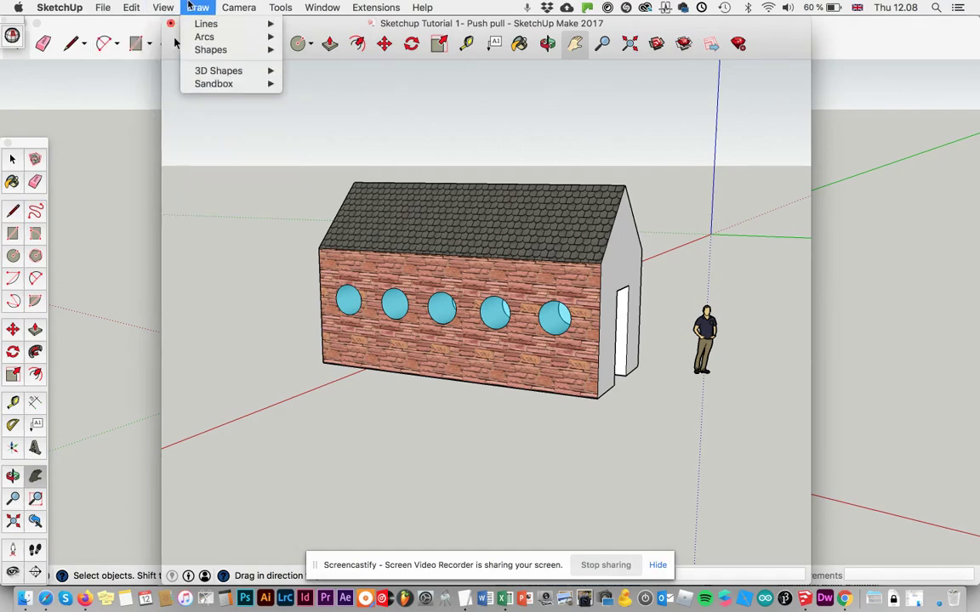
pyautogui.moveTo(166, 6)
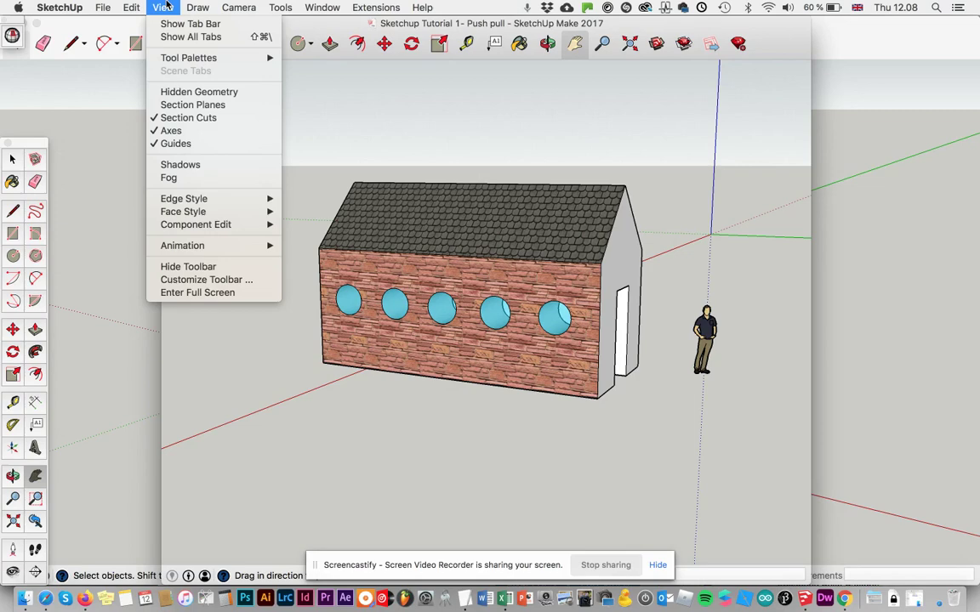
pyautogui.moveTo(241, 6)
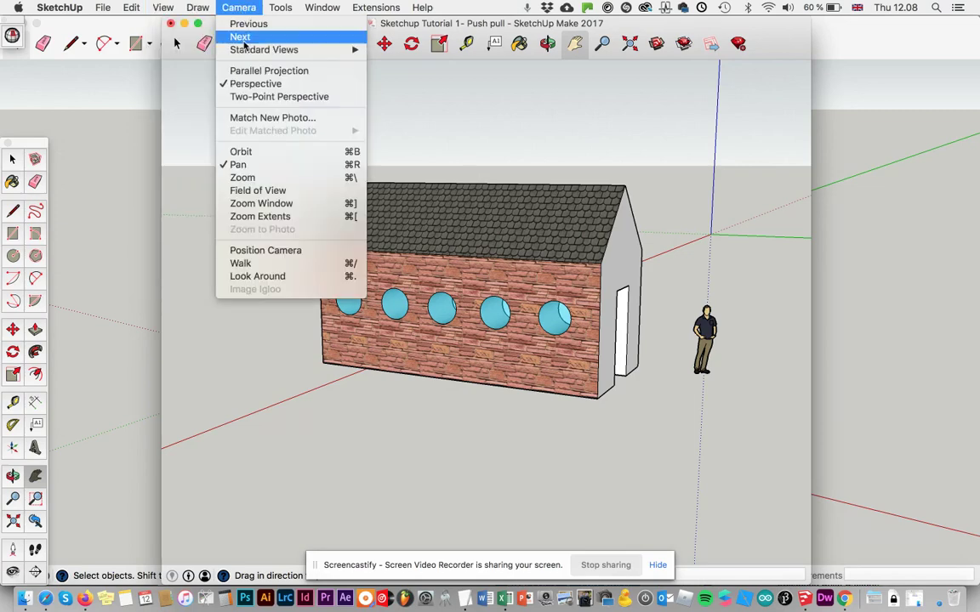
pyautogui.moveTo(255, 52)
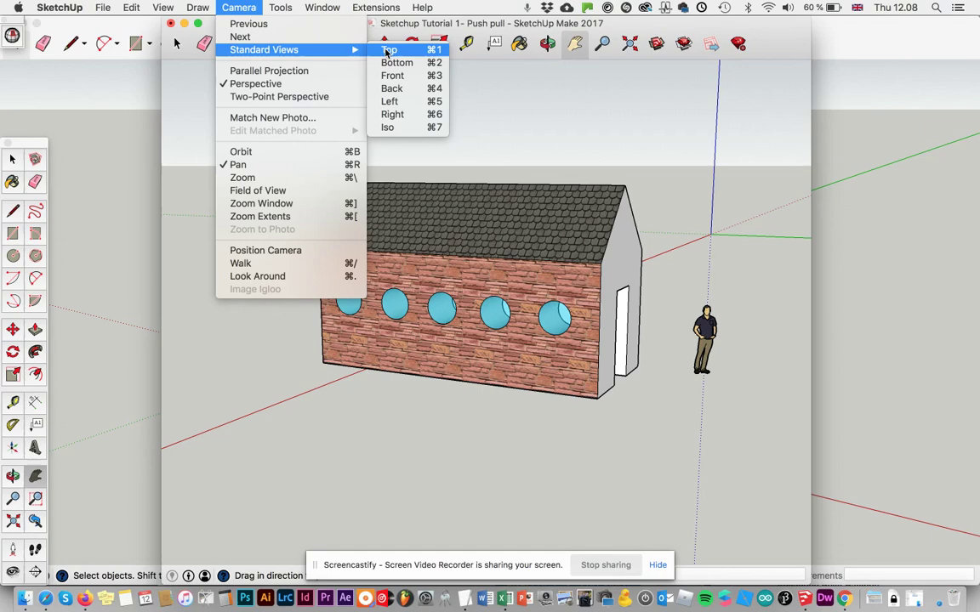
pyautogui.click(387, 51)
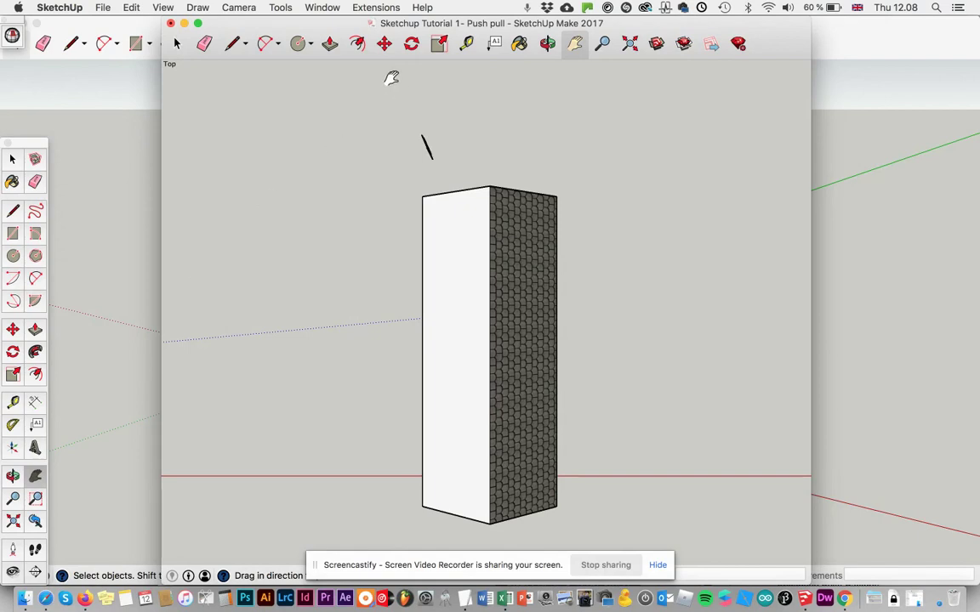
# Step: Paint the box's white face with the first dark Roofing tile material
pyautogui.click(519, 44)
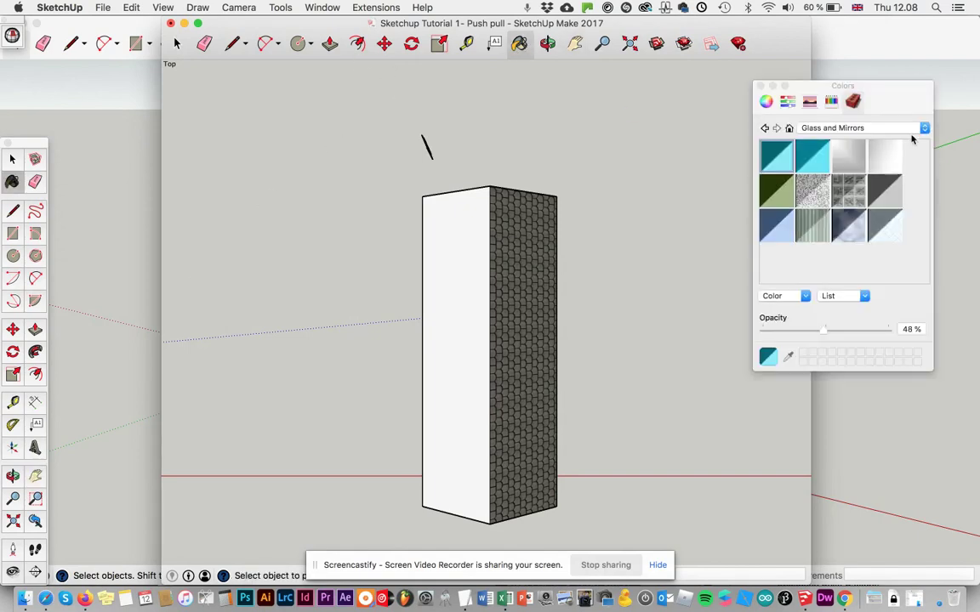
pyautogui.click(869, 128)
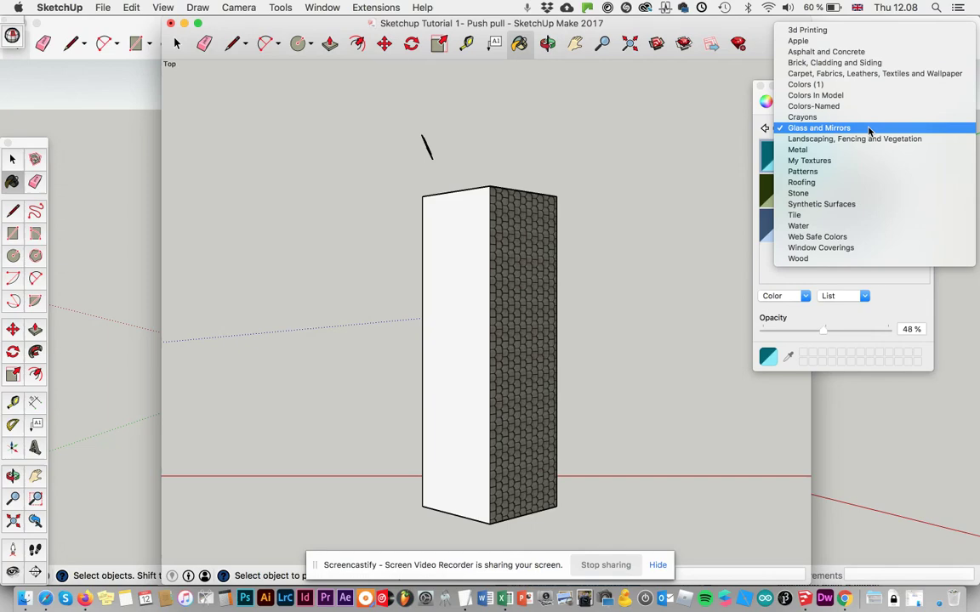
pyautogui.click(847, 181)
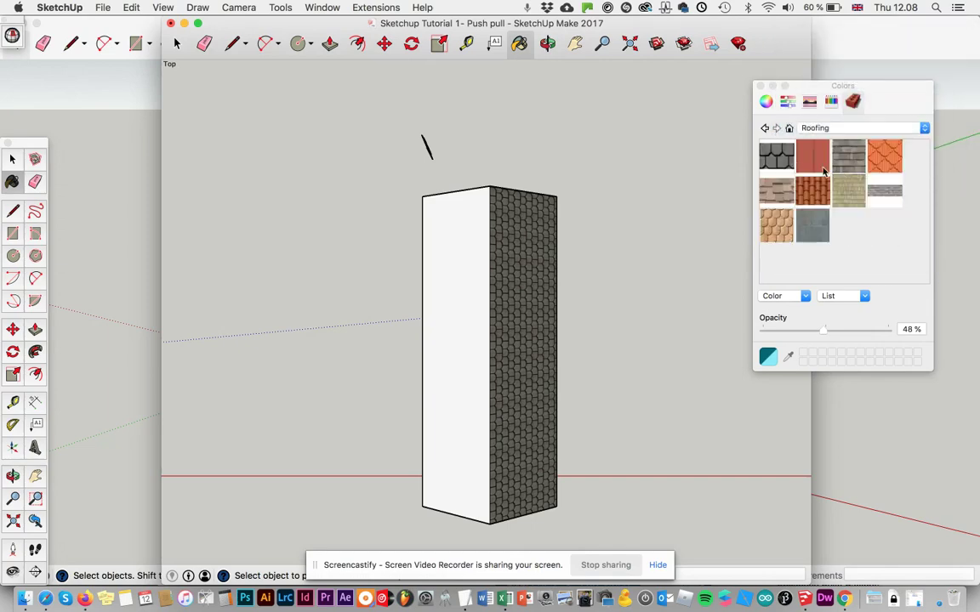
pyautogui.click(776, 155)
pyautogui.click(444, 303)
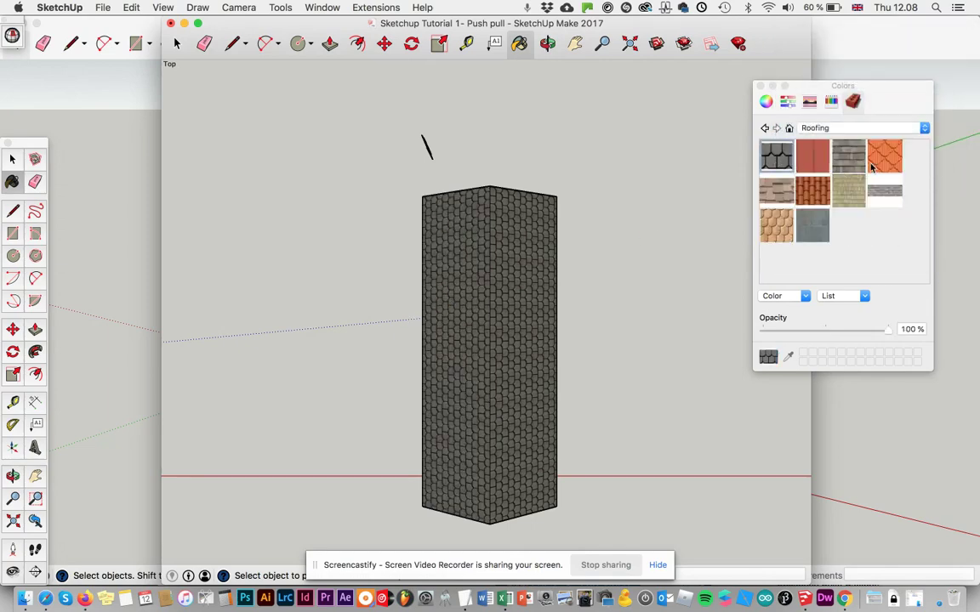
pyautogui.click(760, 86)
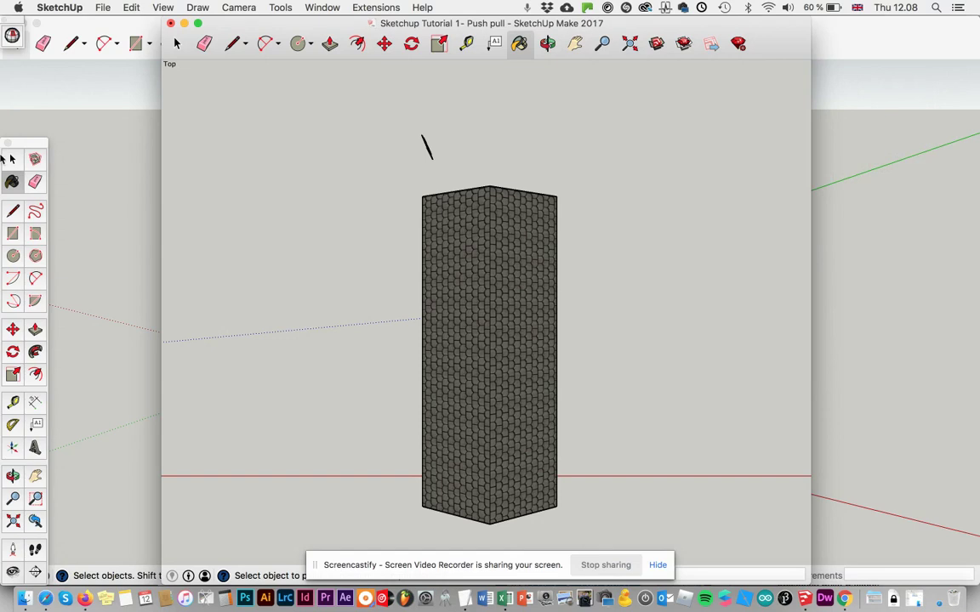
pyautogui.click(11, 159)
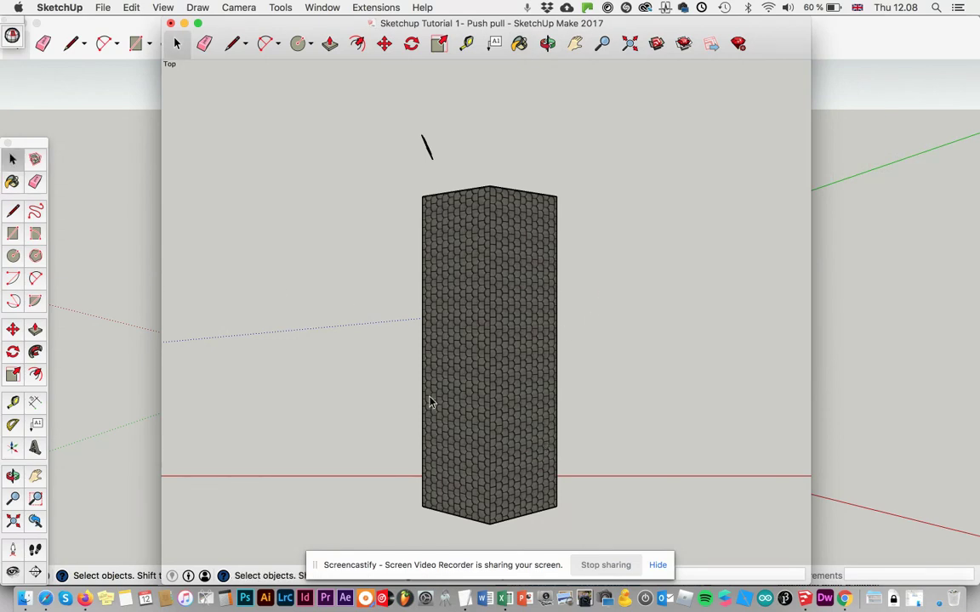
# Step: Add a 7758mm dimension on the left side and 3357mm along the bottom, then pan up
pyautogui.click(35, 402)
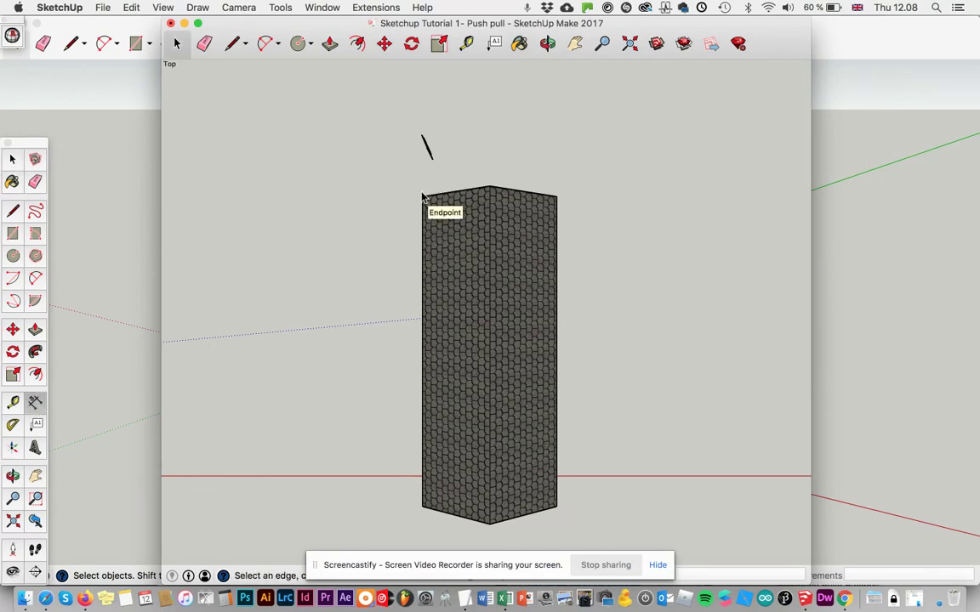
pyautogui.click(422, 197)
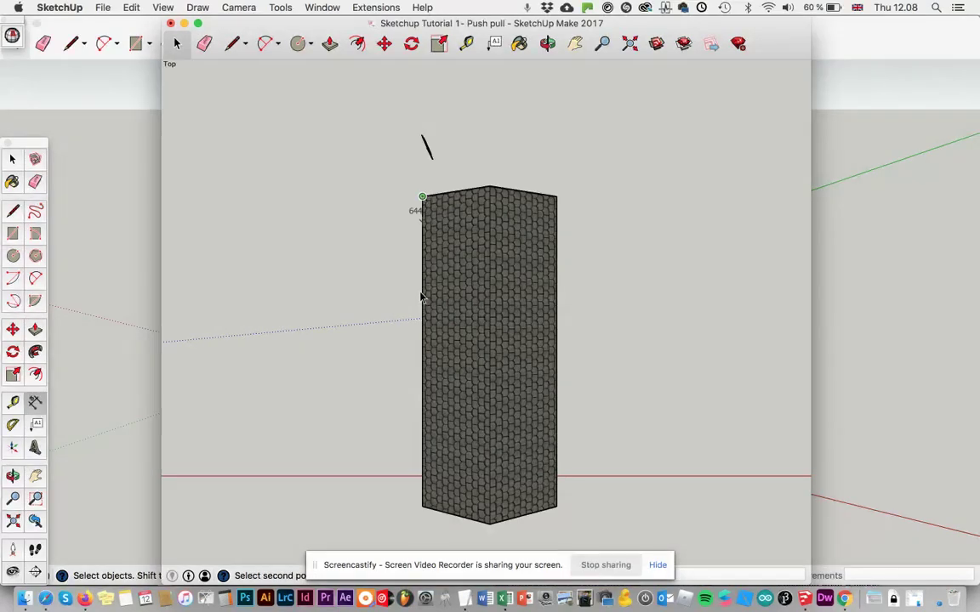
pyautogui.click(423, 508)
pyautogui.click(332, 507)
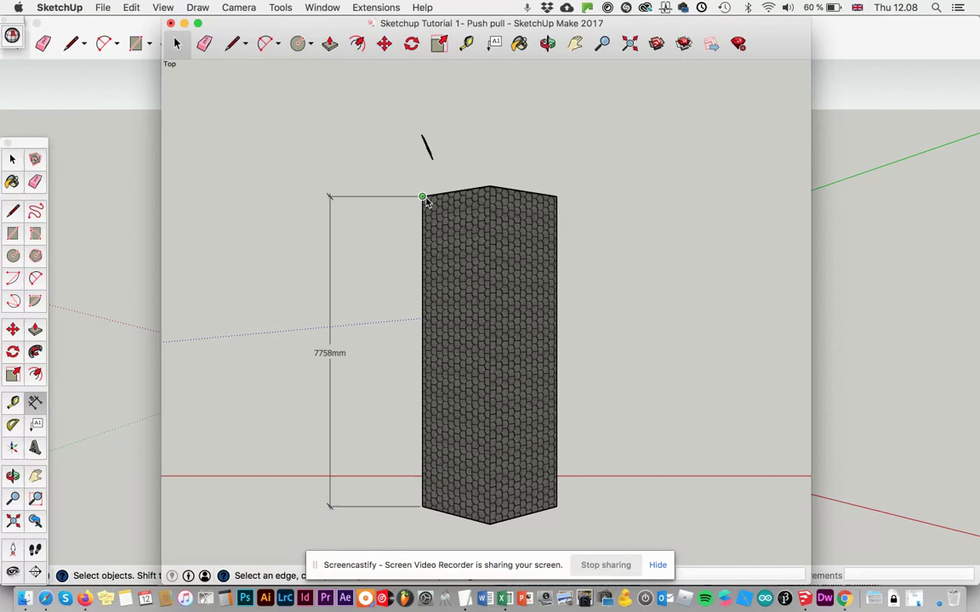
pyautogui.click(424, 508)
pyautogui.click(556, 506)
pyautogui.click(556, 545)
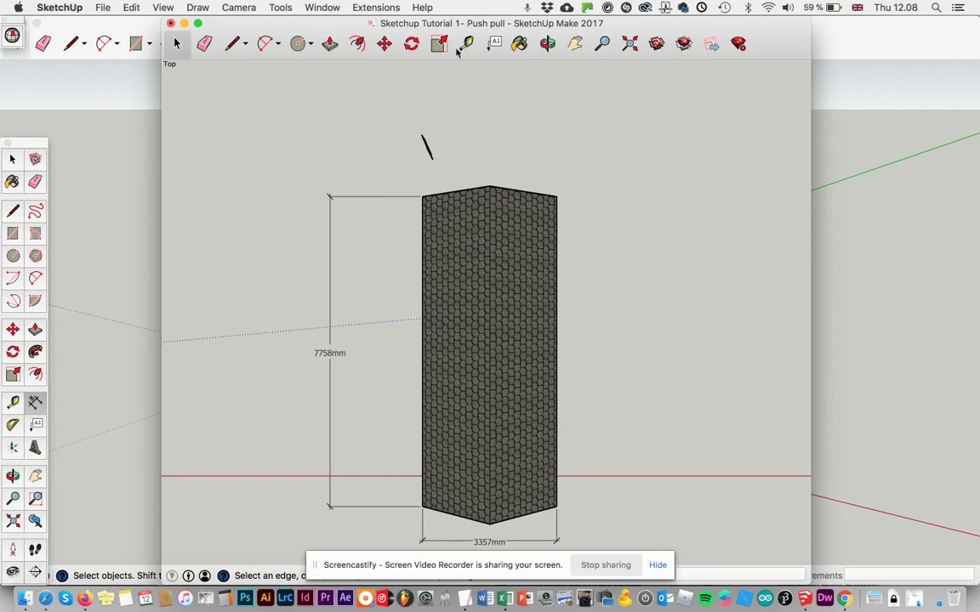
pyautogui.click(573, 45)
pyautogui.moveTo(619, 188); pyautogui.dragTo(625, 150)
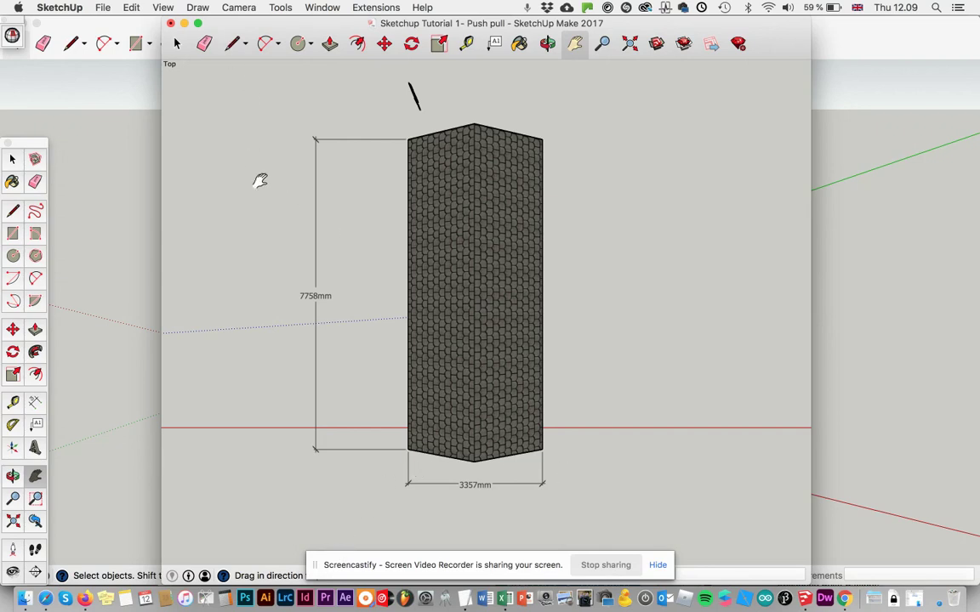
# Step: Set the camera to Parallel Projection
pyautogui.click(197, 8)
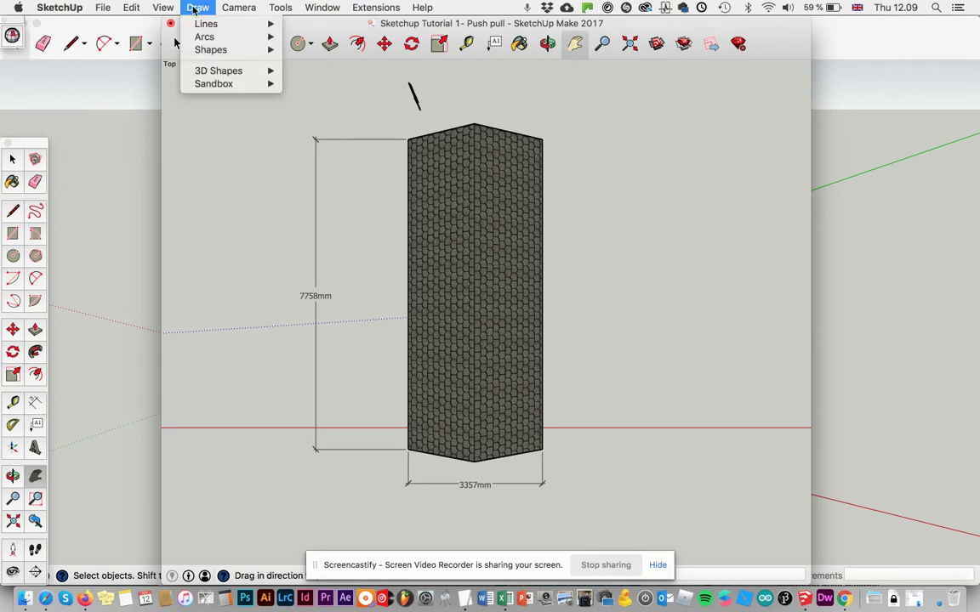
pyautogui.click(242, 8)
pyautogui.click(242, 8)
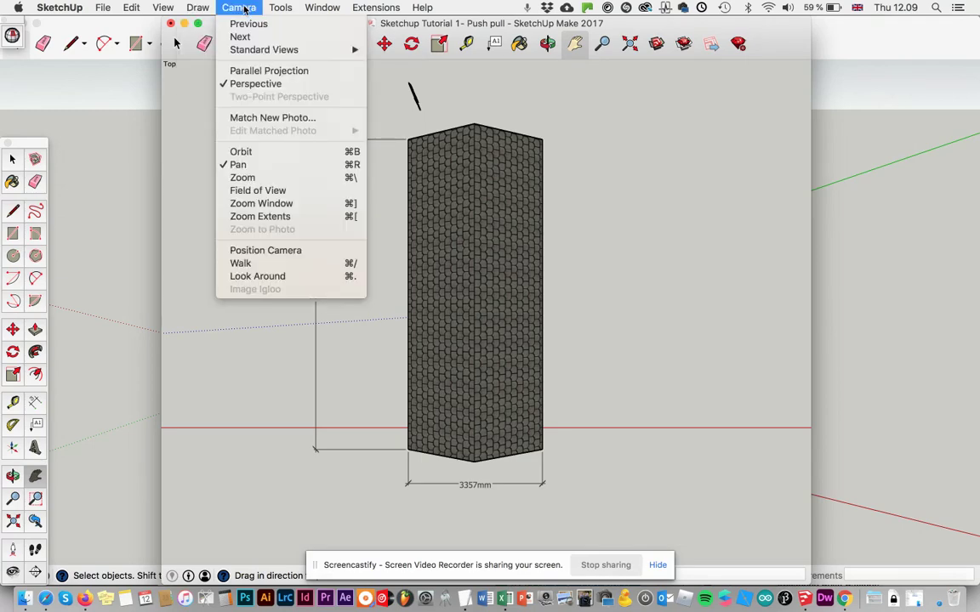
pyautogui.click(247, 72)
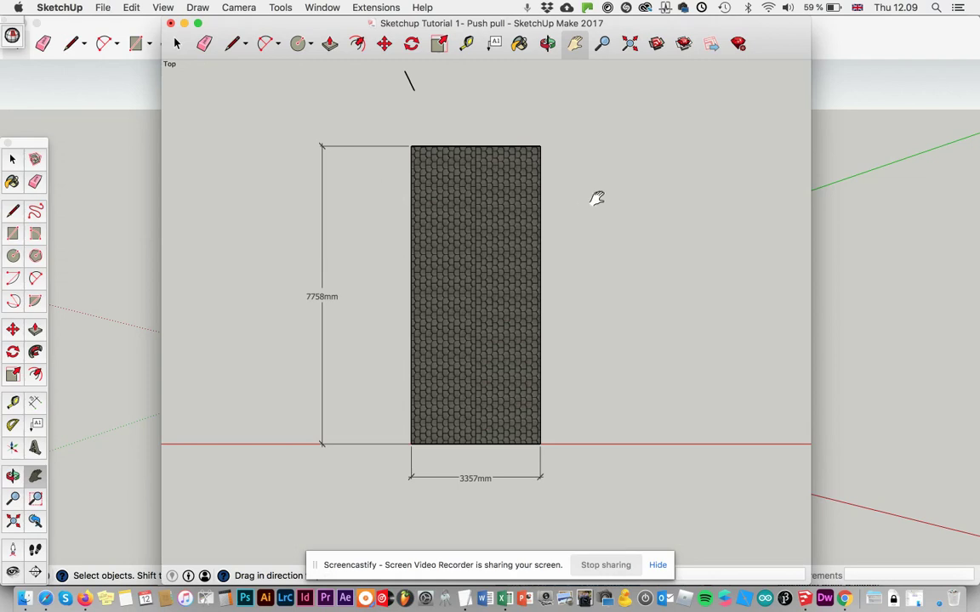
# Step: Export the dimensioned top view as a JPEG named 'top'
pyautogui.click(103, 6)
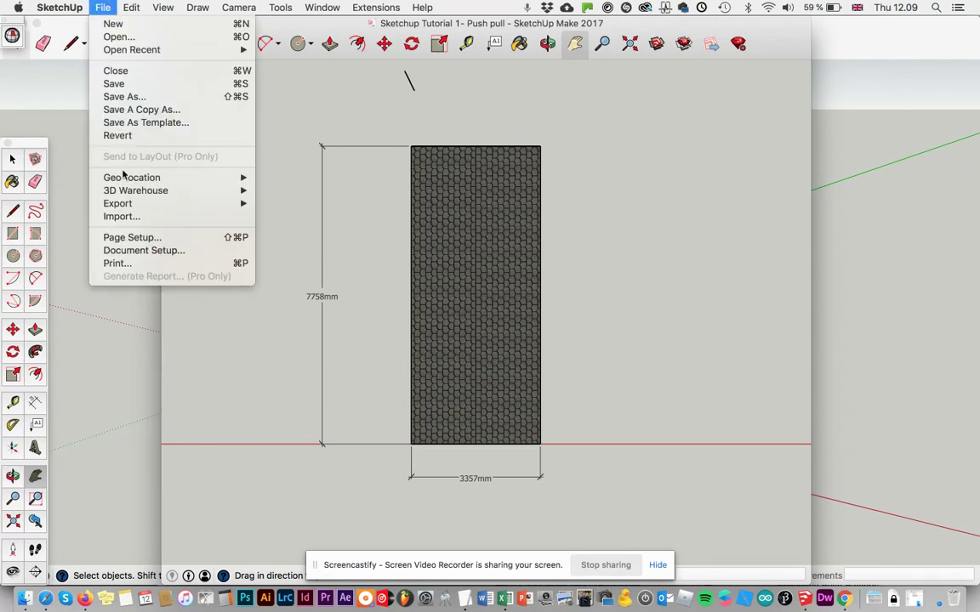
pyautogui.moveTo(128, 203)
pyautogui.click(298, 218)
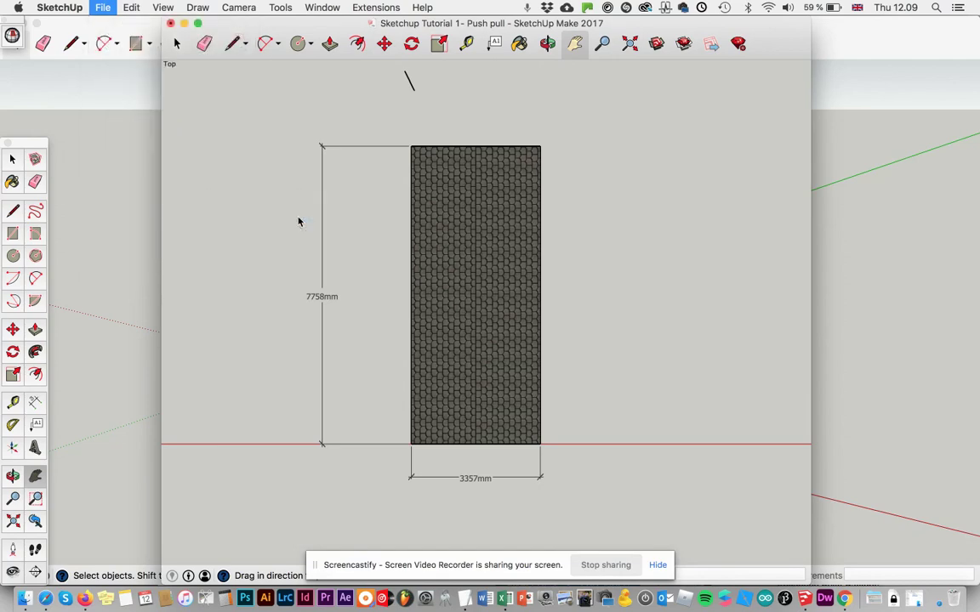
pyautogui.write('t')
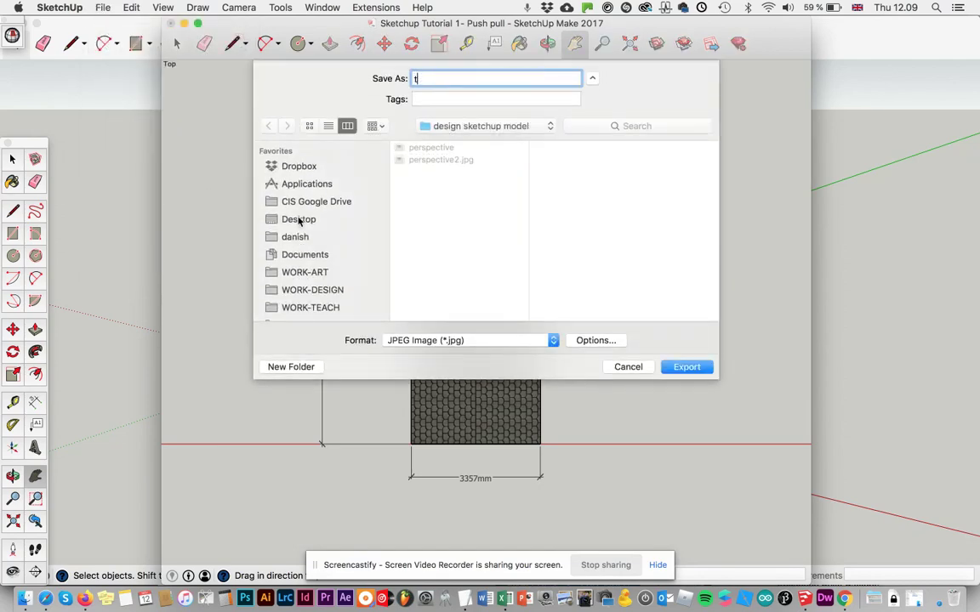
pyautogui.write('op')
pyautogui.press('Return')
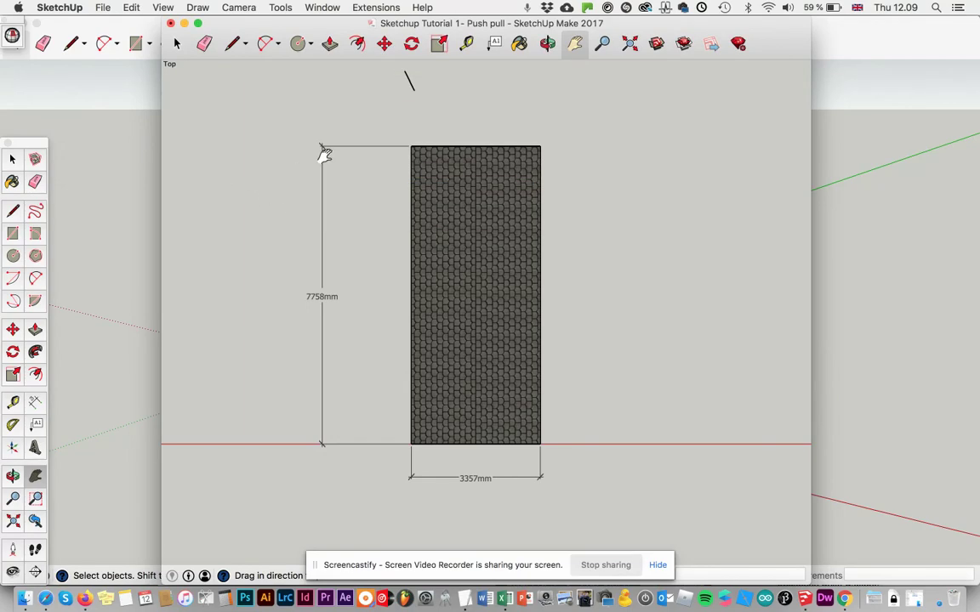
# Step: Orbit from the flat Top view into a tilted 3D view facing the gable end
pyautogui.click(547, 42)
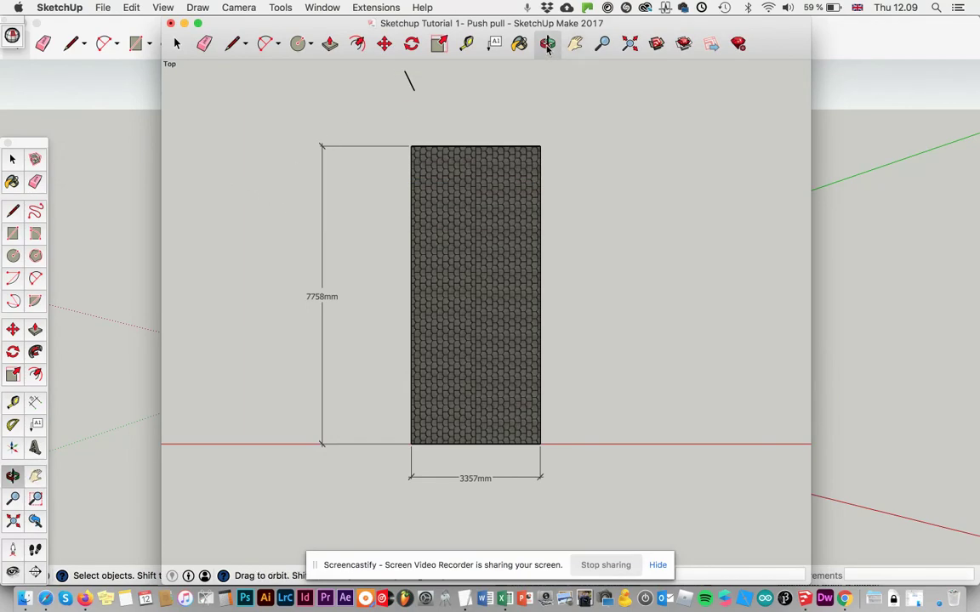
pyautogui.moveTo(526, 310); pyautogui.dragTo(392, 268)
pyautogui.moveTo(562, 452); pyautogui.dragTo(607, 412)
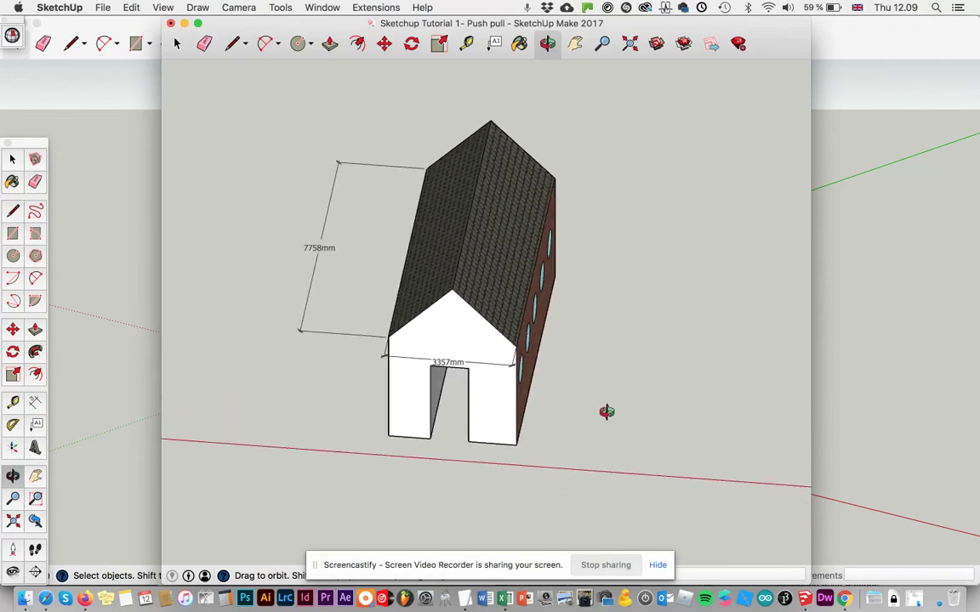
# Step: Jump to the Front standard view and try selecting the edge-on dimension left of the house
pyautogui.click(225, 8)
pyautogui.moveTo(256, 53)
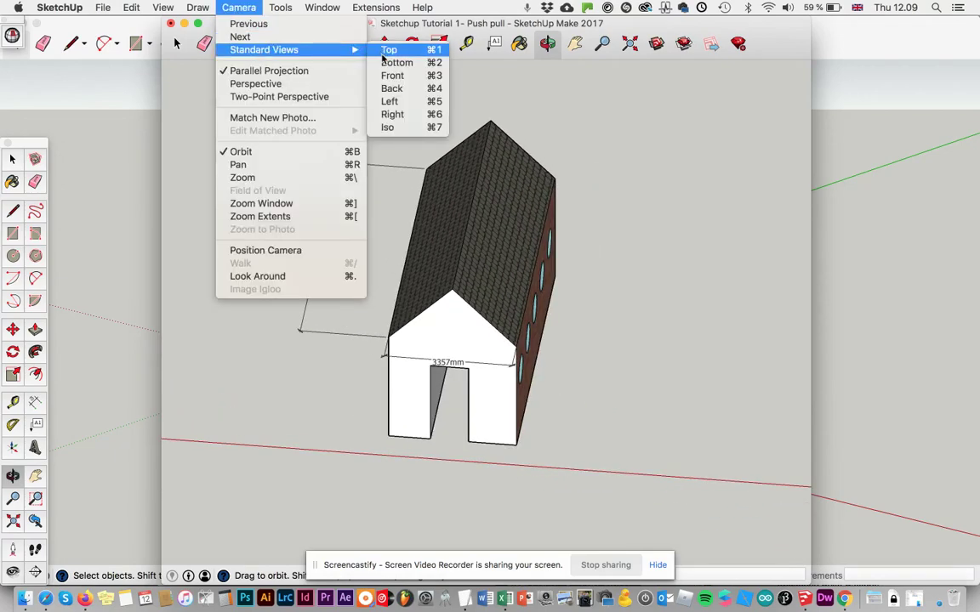
pyautogui.click(396, 75)
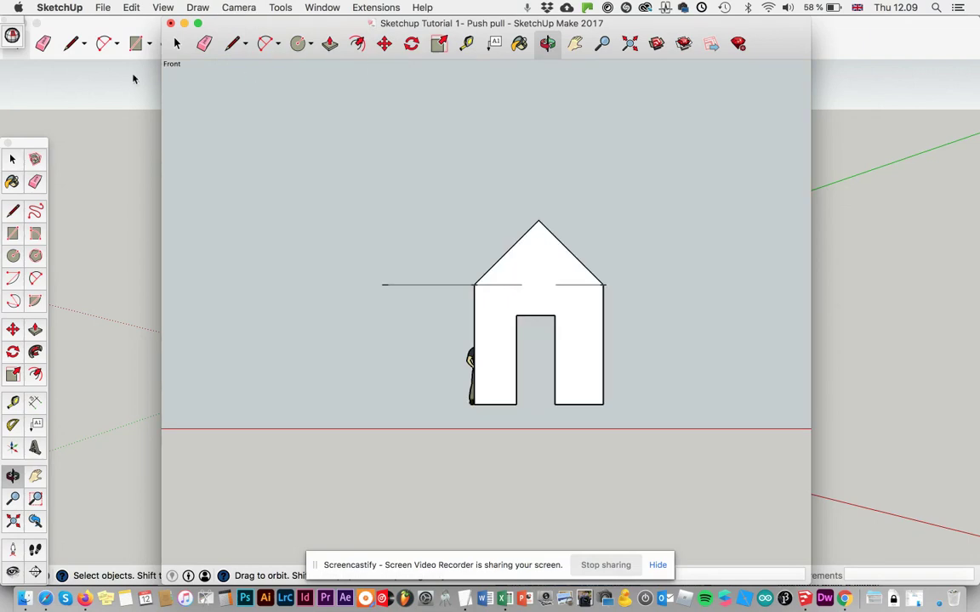
pyautogui.click(14, 159)
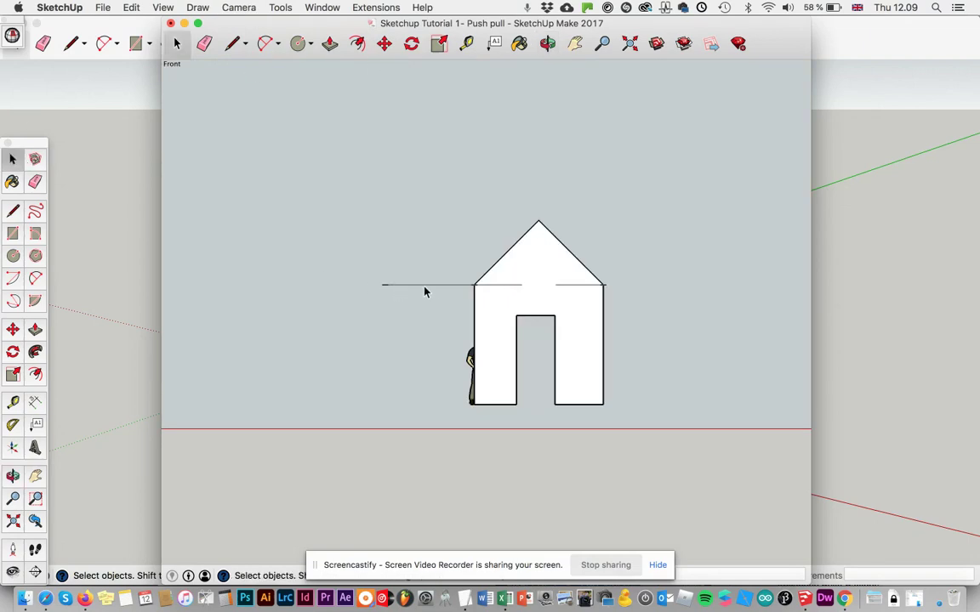
pyautogui.moveTo(363, 256); pyautogui.dragTo(396, 299)
# Step: Tilt the view, then delete the 7758mm and 3357mm dimensions
pyautogui.click(549, 45)
pyautogui.moveTo(416, 284); pyautogui.dragTo(415, 400)
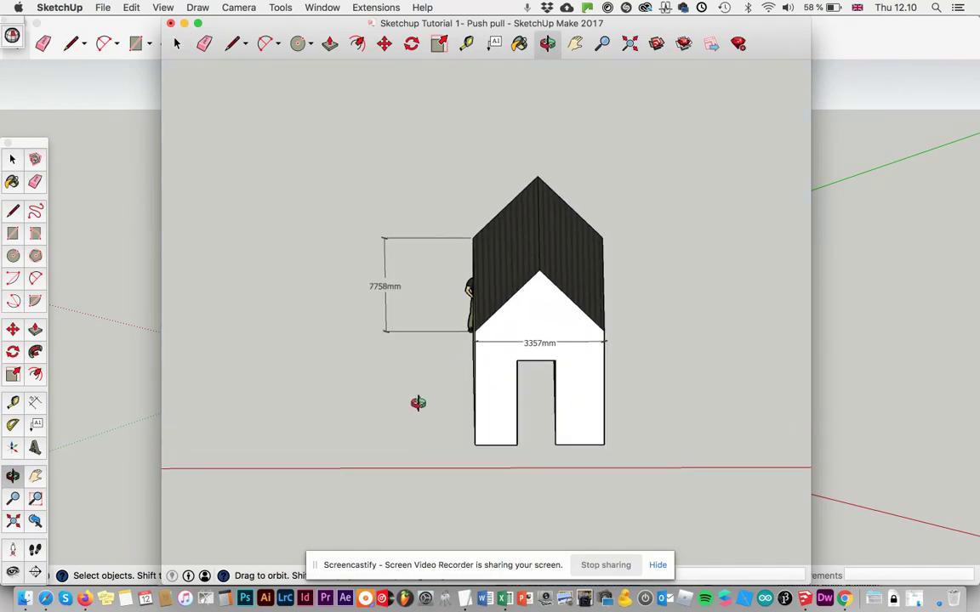
pyautogui.press('space')
pyautogui.click(391, 297)
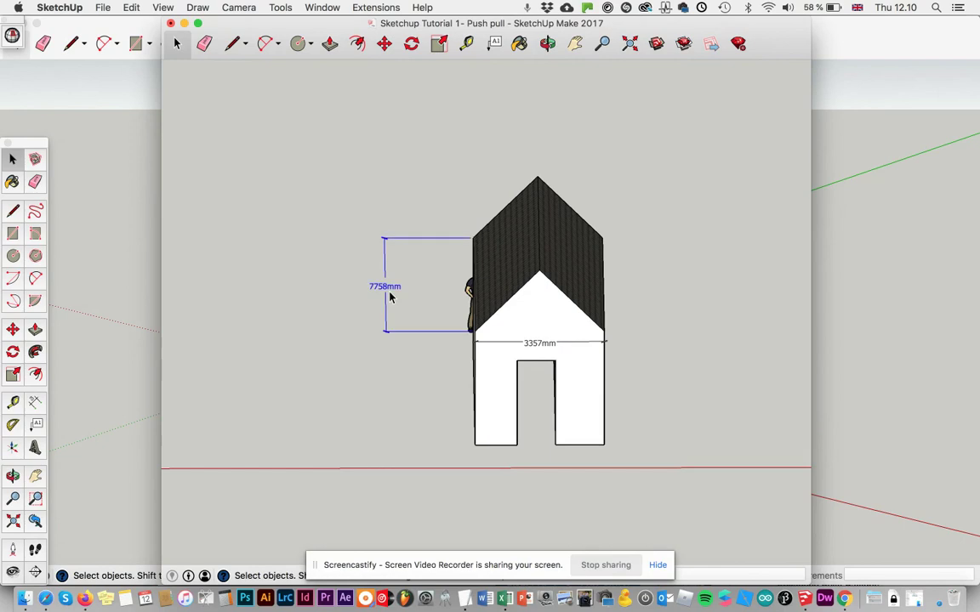
pyautogui.press('Delete')
pyautogui.click(542, 345)
pyautogui.press('Delete')
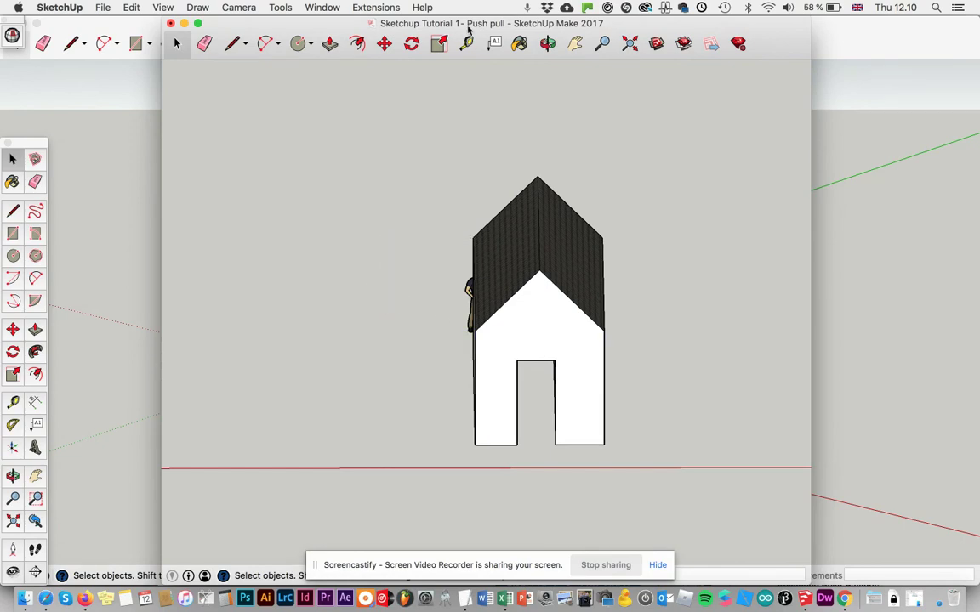
# Step: Return the camera to the straight Front standard view
pyautogui.click(547, 45)
pyautogui.moveTo(498, 330); pyautogui.dragTo(499, 317)
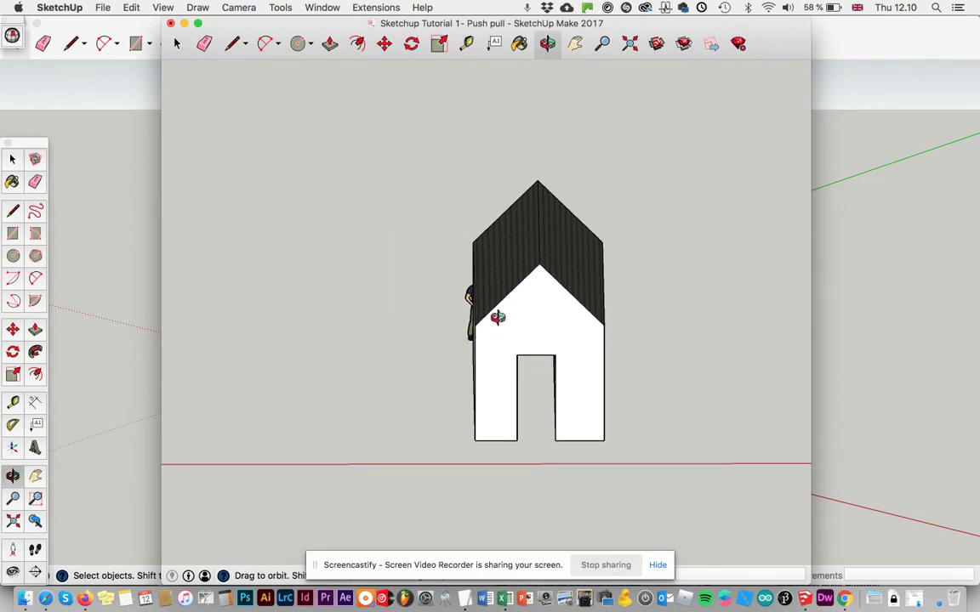
pyautogui.click(238, 7)
pyautogui.moveTo(252, 49)
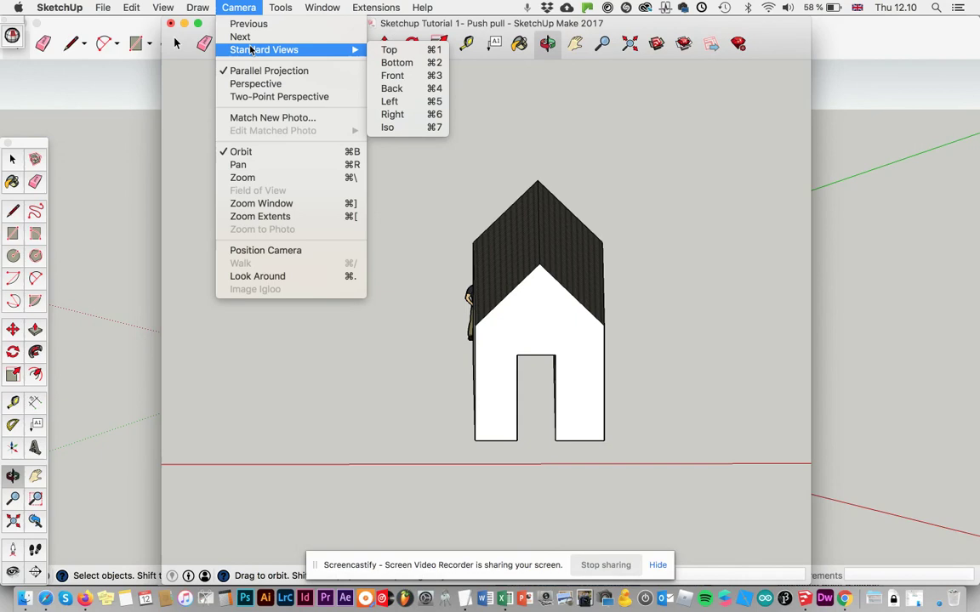
pyautogui.click(397, 75)
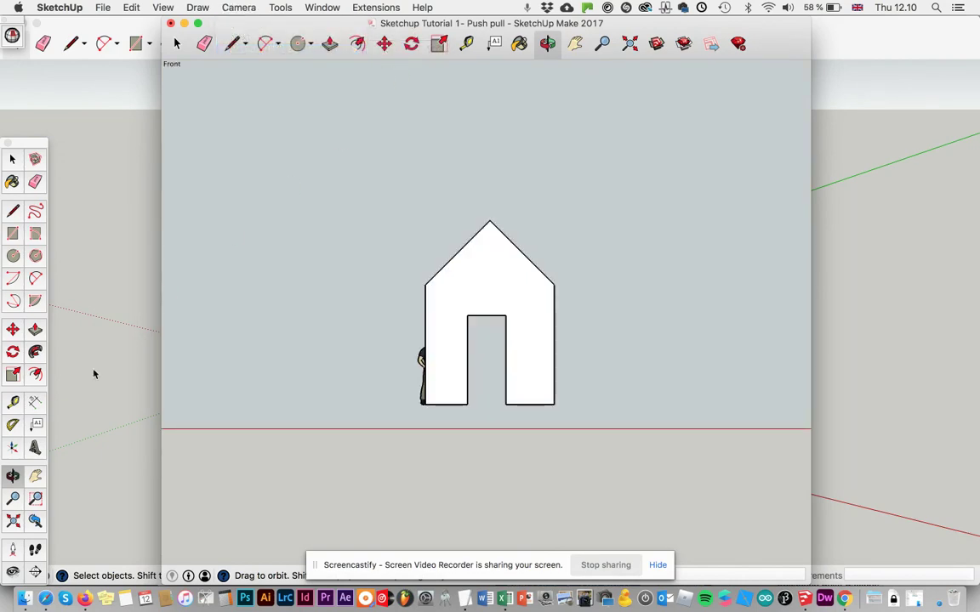
# Step: Add a 3115mm right-wall height dimension and a 4793mm overall height dimension at left
pyautogui.click(35, 402)
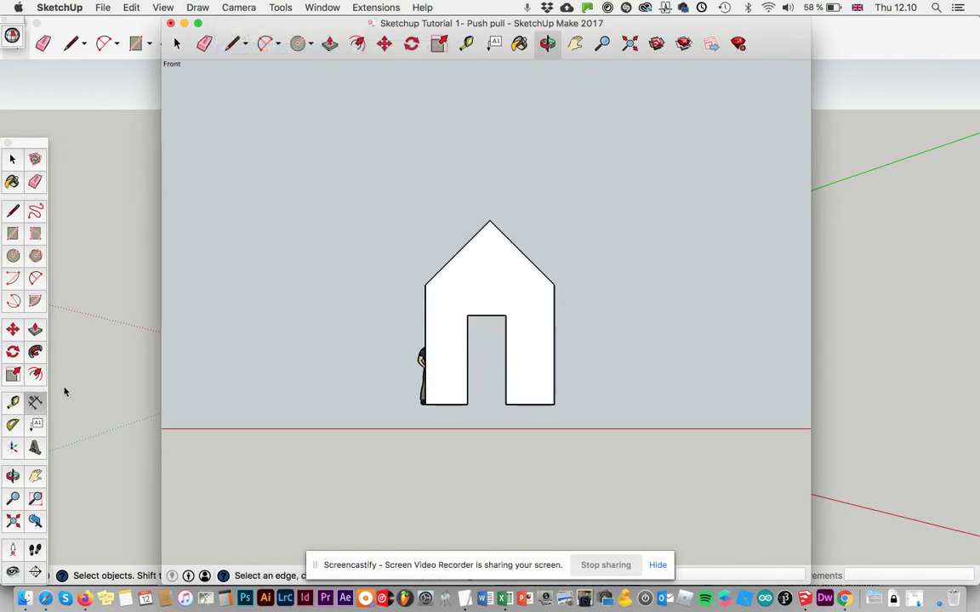
pyautogui.click(554, 404)
pyautogui.click(553, 285)
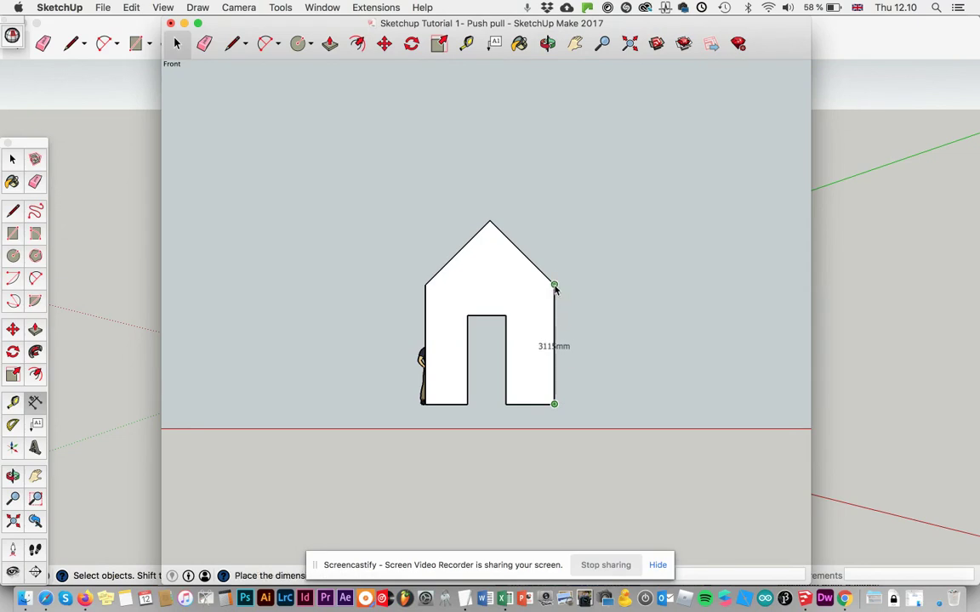
pyautogui.click(662, 292)
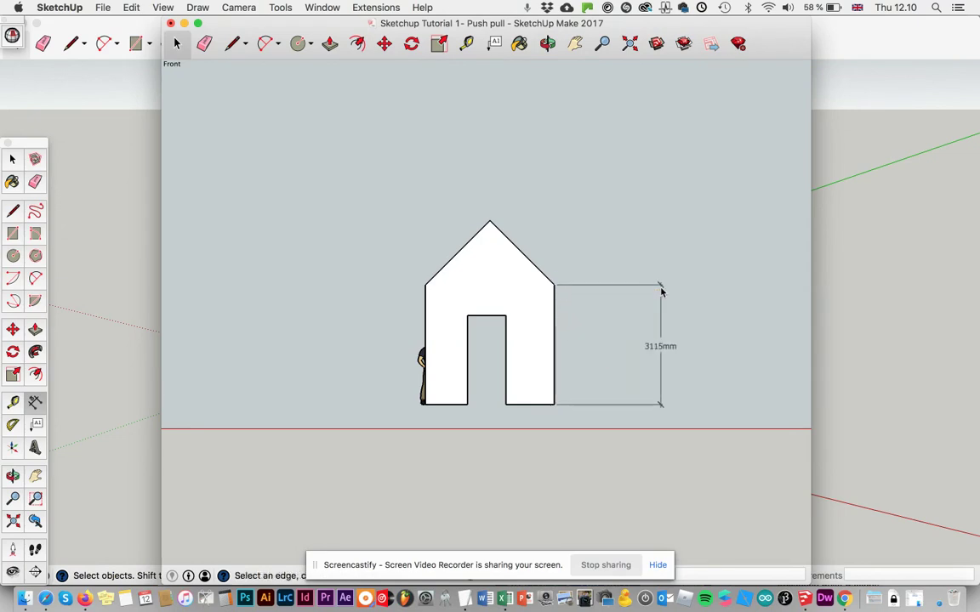
pyautogui.click(489, 221)
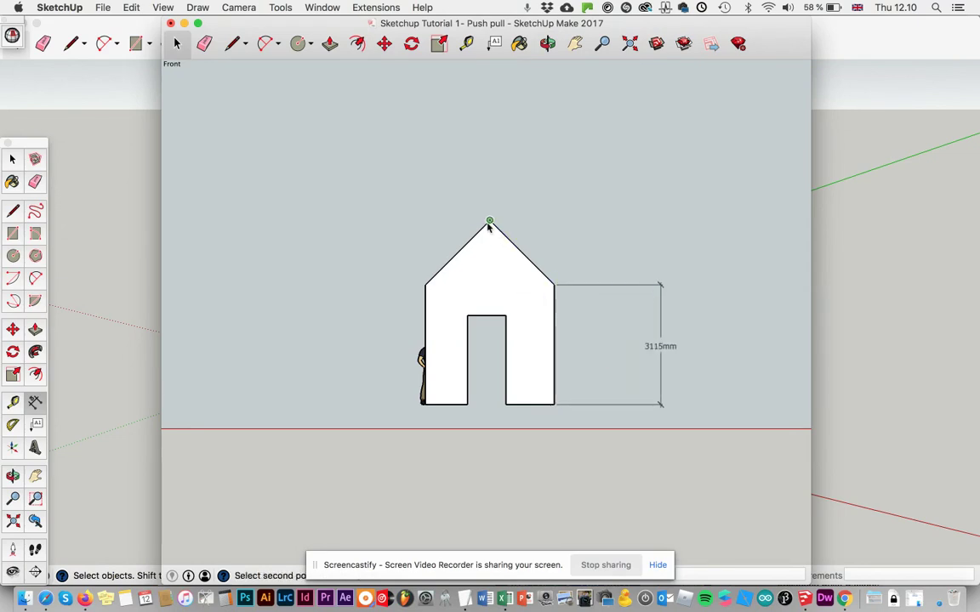
pyautogui.click(506, 404)
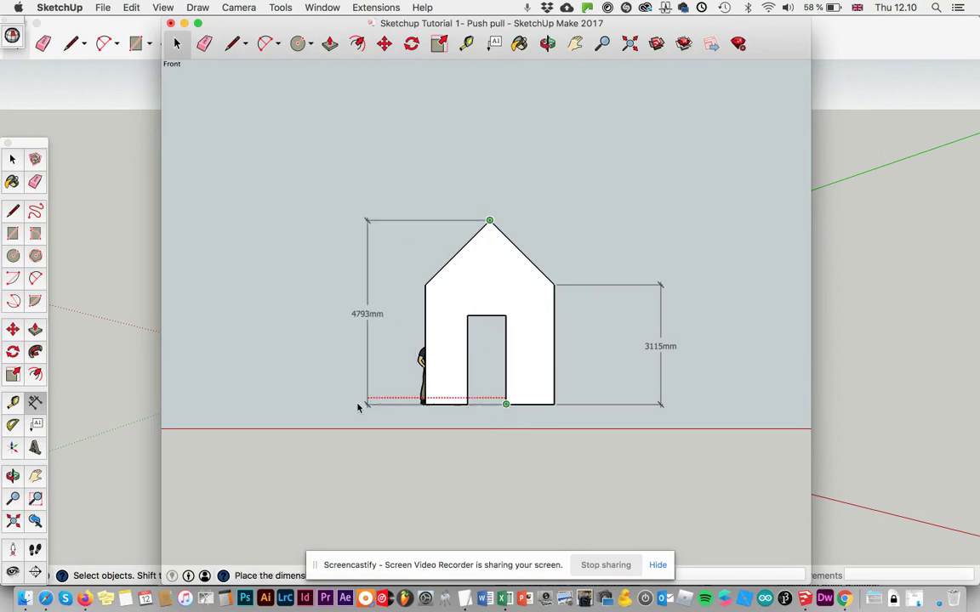
pyautogui.click(302, 406)
# Step: Dimension the 3357mm base width below the house and delete the extra 3115mm dimension
pyautogui.click(425, 404)
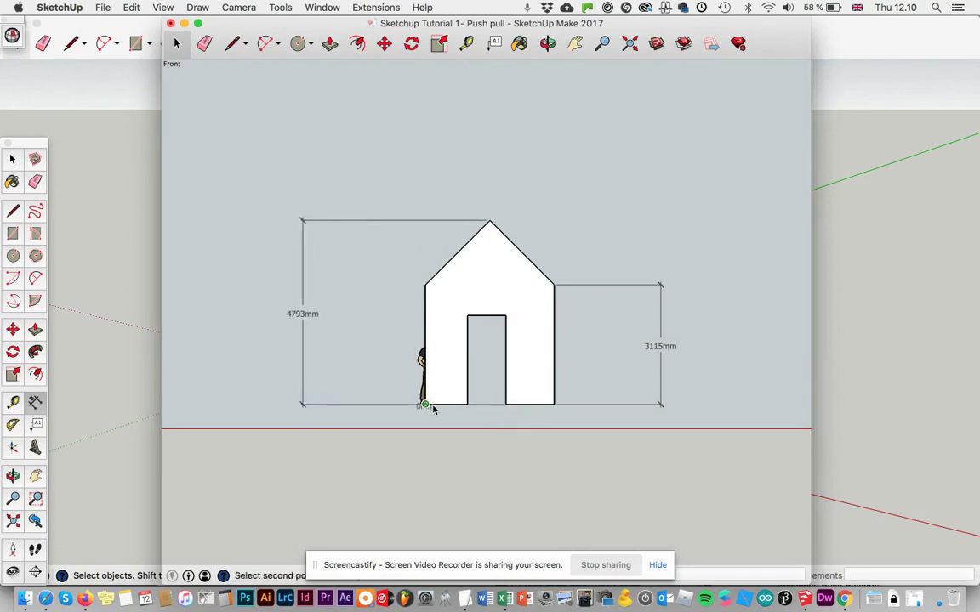
pyautogui.click(555, 405)
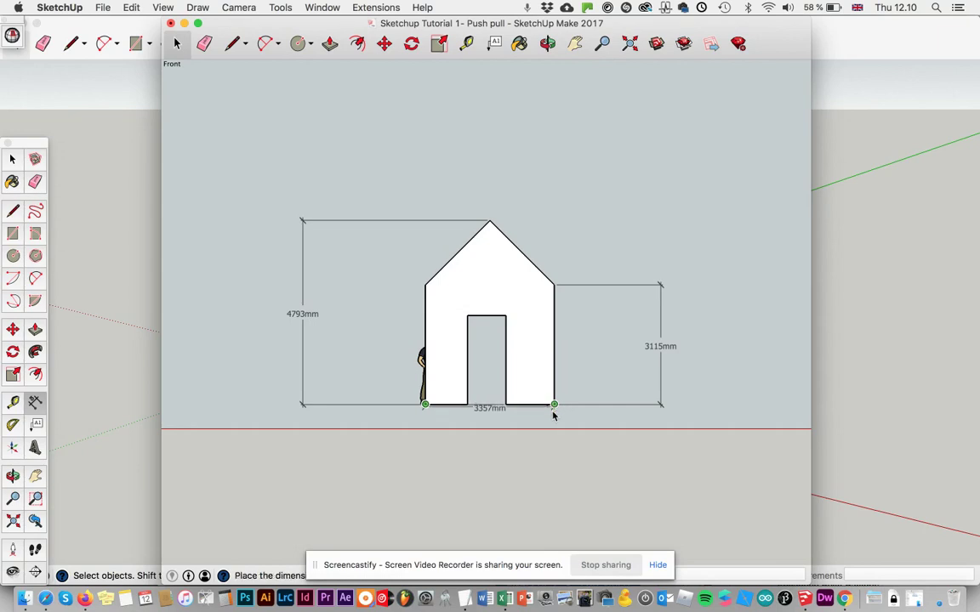
pyautogui.click(556, 460)
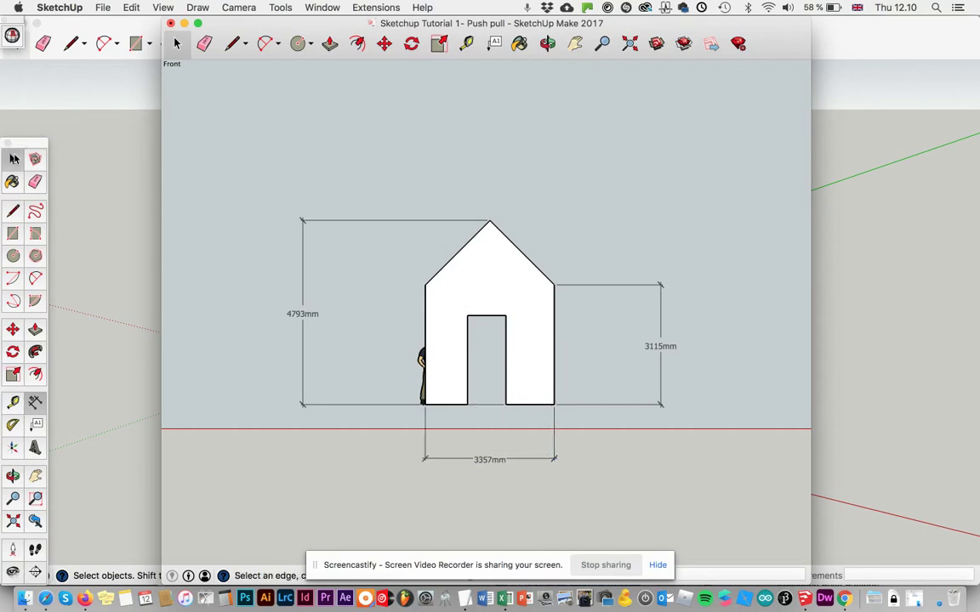
pyautogui.click(14, 161)
pyautogui.click(664, 354)
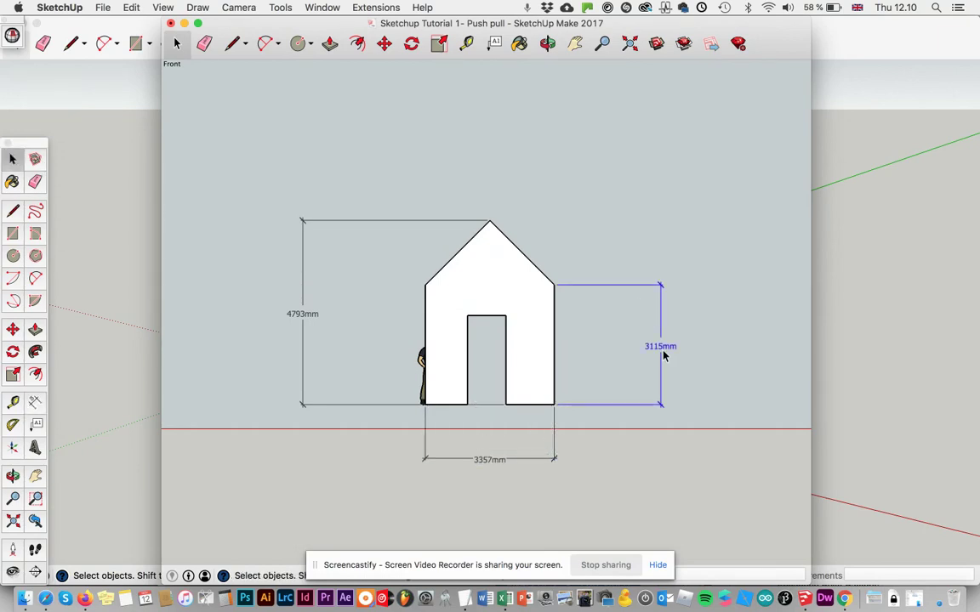
pyautogui.press('Delete')
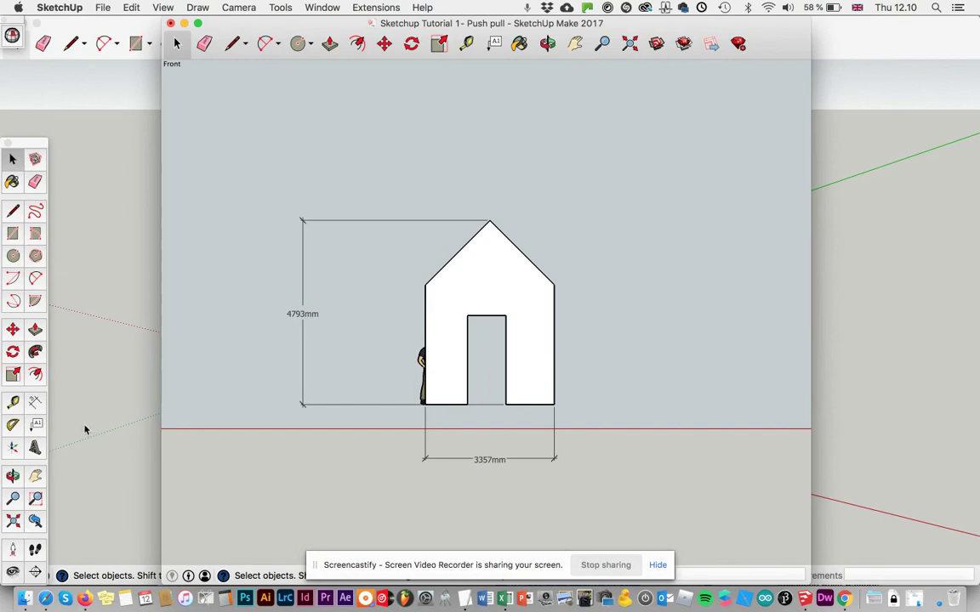
# Step: Add a 1000mm door-width dimension above the door opening
pyautogui.click(32, 405)
pyautogui.click(467, 317)
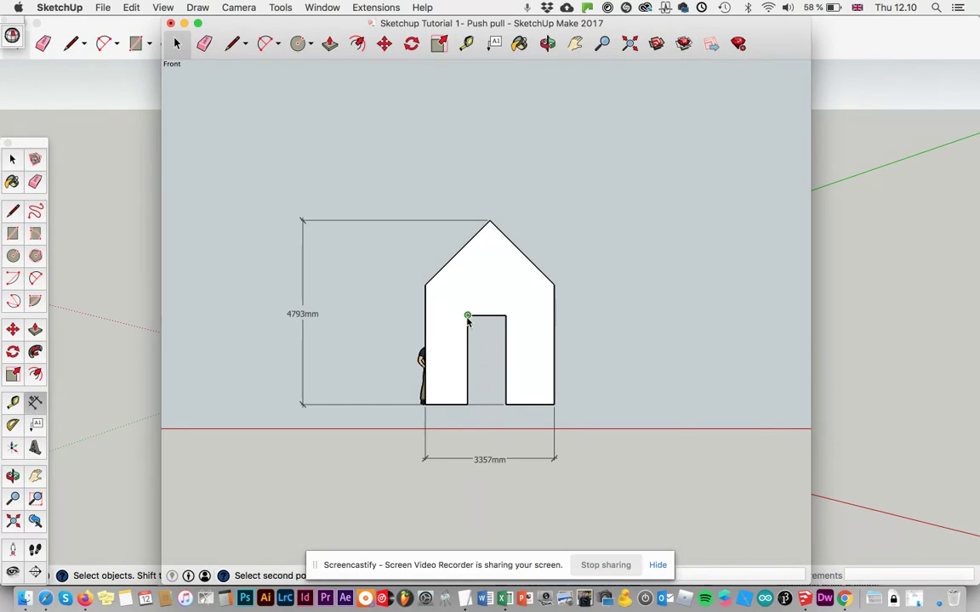
pyautogui.click(506, 316)
pyautogui.click(507, 300)
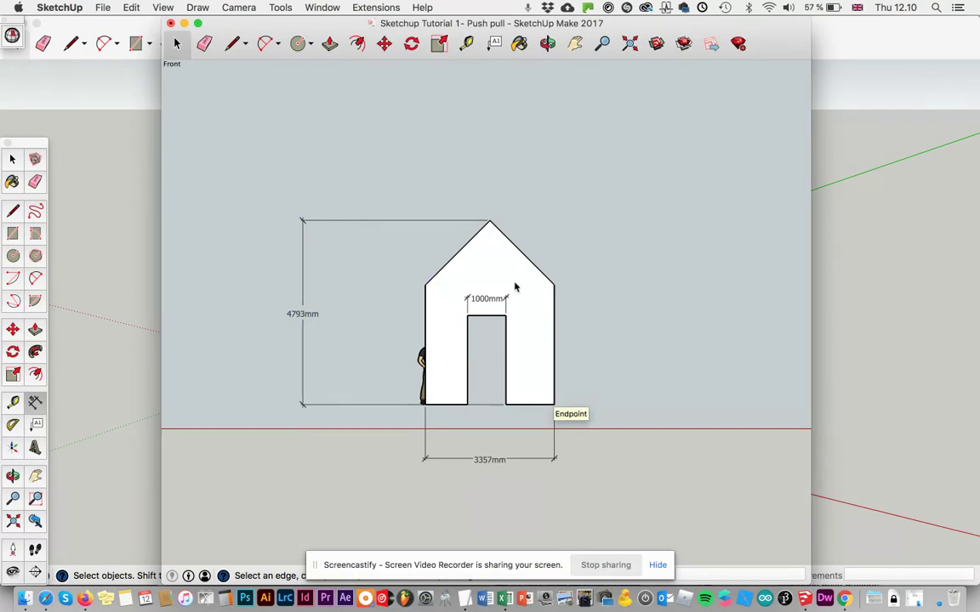
# Step: Export the current front view as a 2D JPEG graphic named 'front'
pyautogui.click(131, 7)
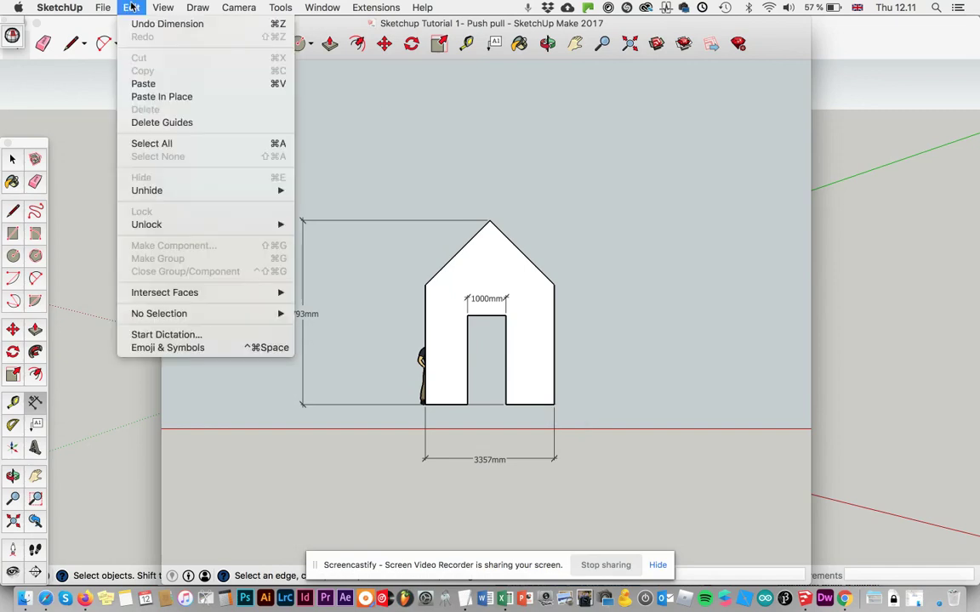
pyautogui.moveTo(107, 7)
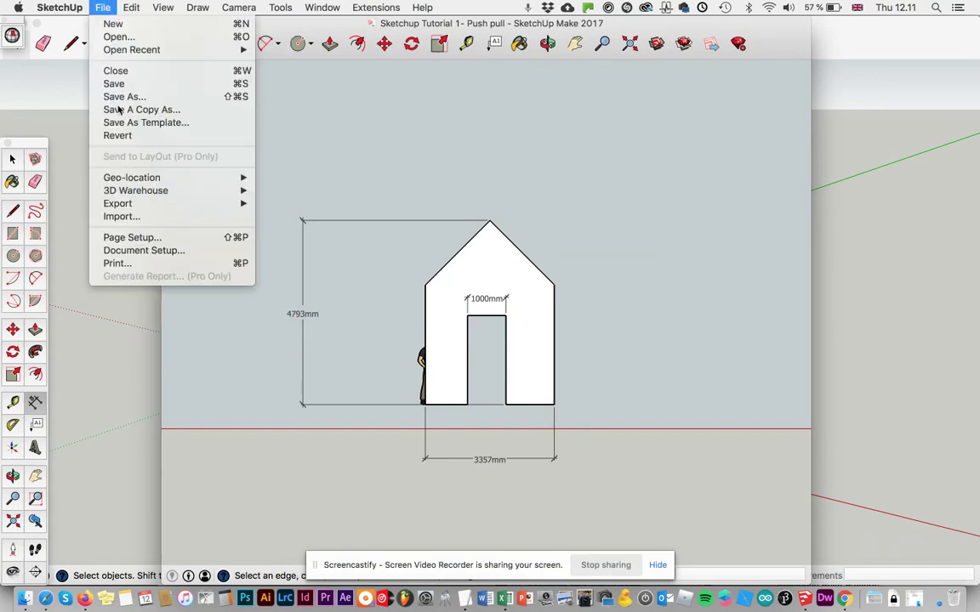
pyautogui.moveTo(255, 202)
pyautogui.click(284, 216)
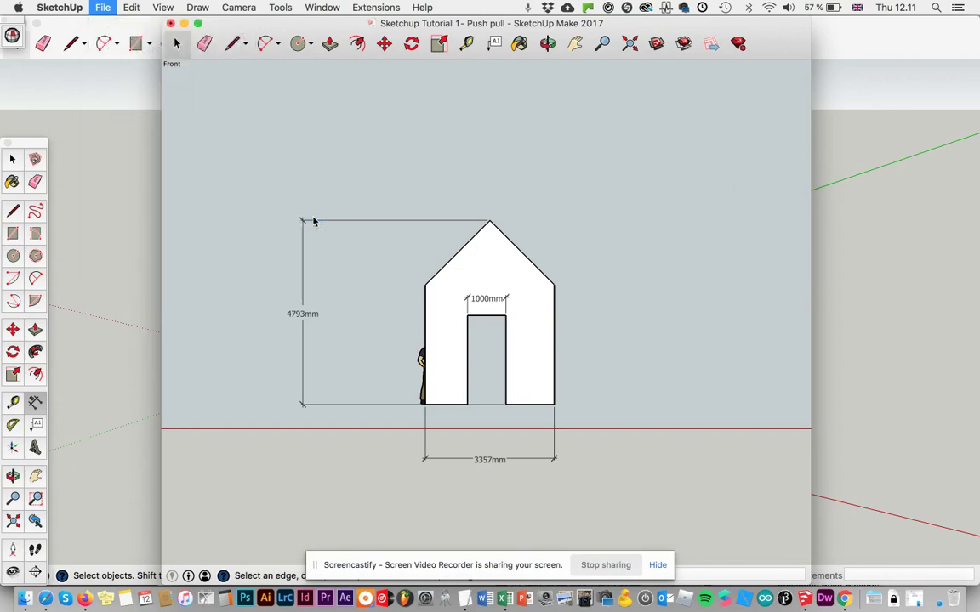
pyautogui.write('front')
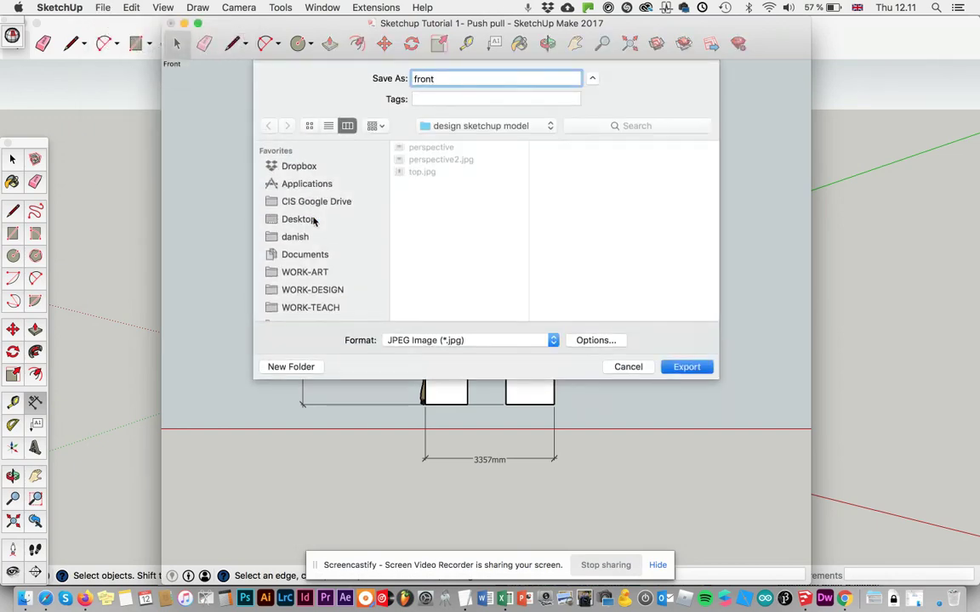
pyautogui.press('Return')
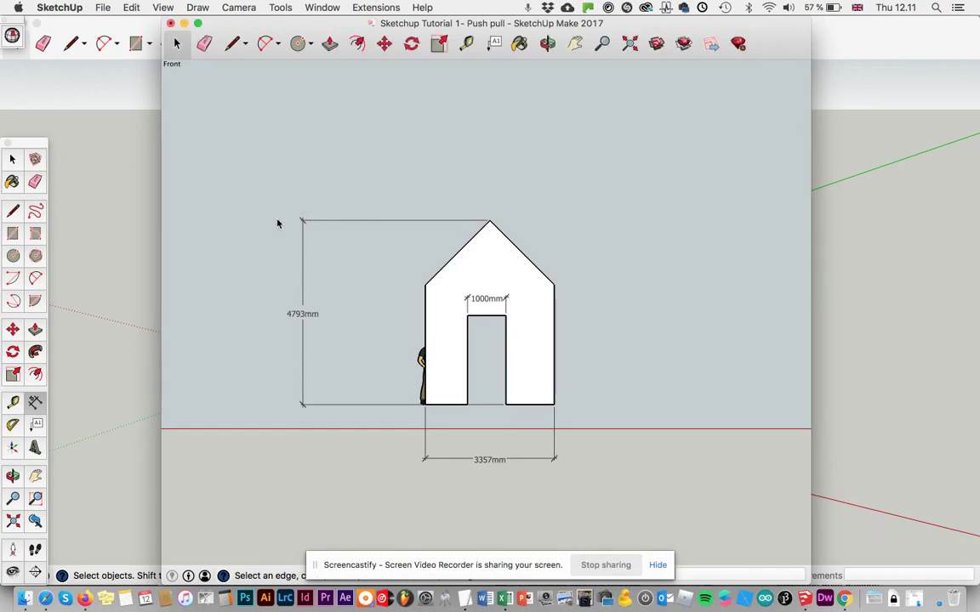
# Step: Delete the 1000mm door, 4793mm height and 3357mm width dimensions
pyautogui.press('space')
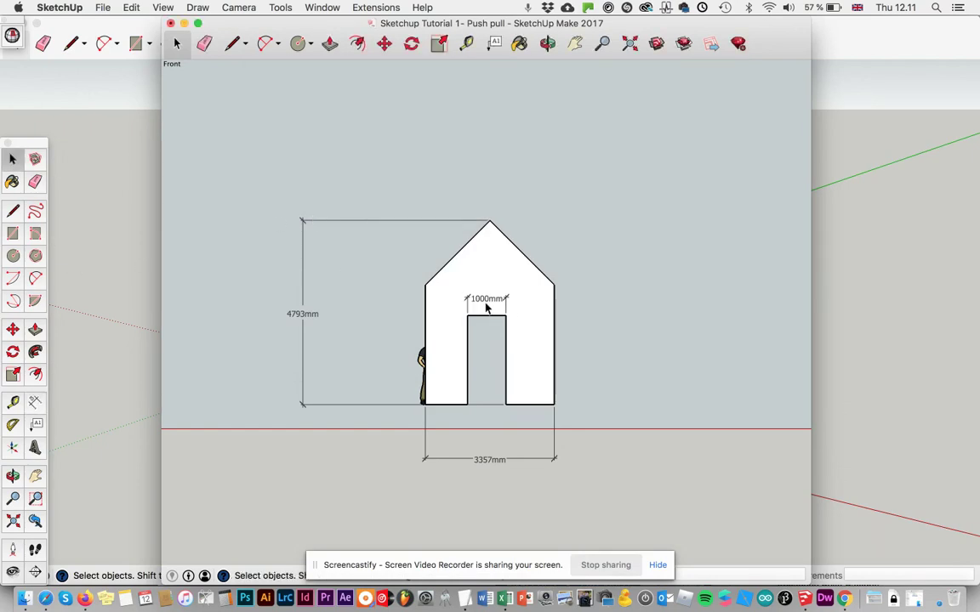
pyautogui.press('Delete')
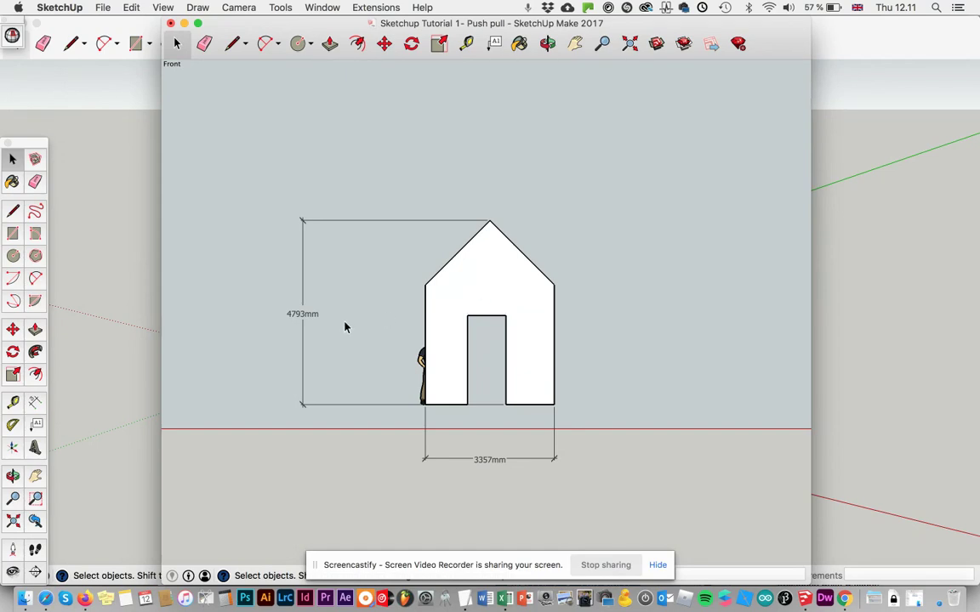
pyautogui.click(304, 313)
pyautogui.press('Delete')
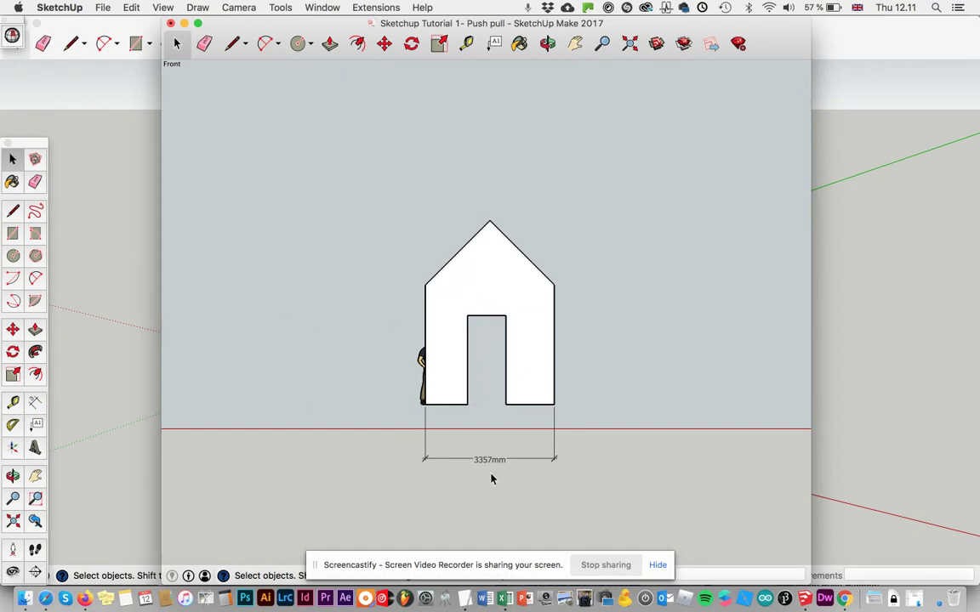
pyautogui.click(490, 462)
pyautogui.press('Delete')
# Step: Switch the camera to the Right standard view of the house
pyautogui.click(165, 7)
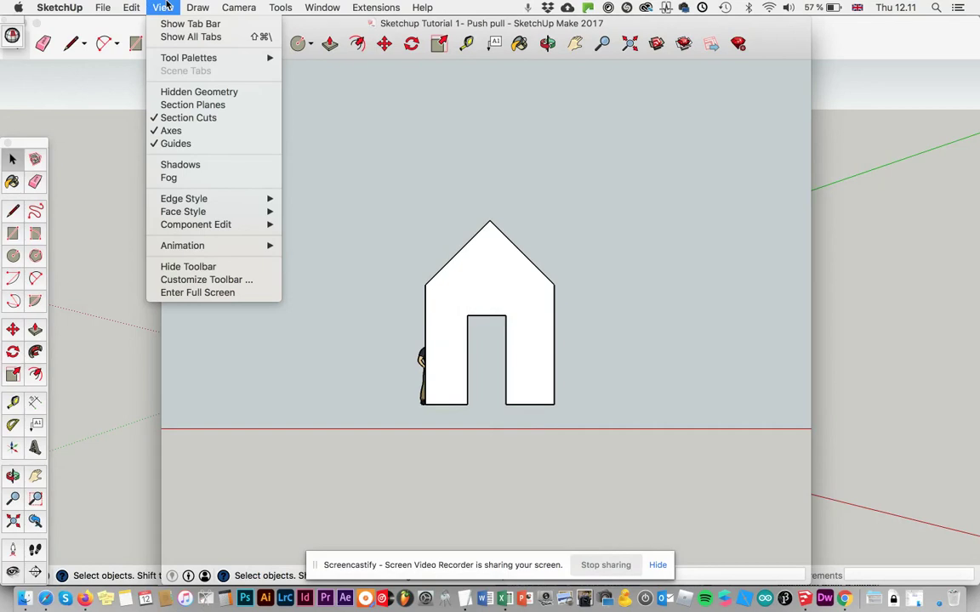
pyautogui.moveTo(238, 7)
pyautogui.moveTo(254, 51)
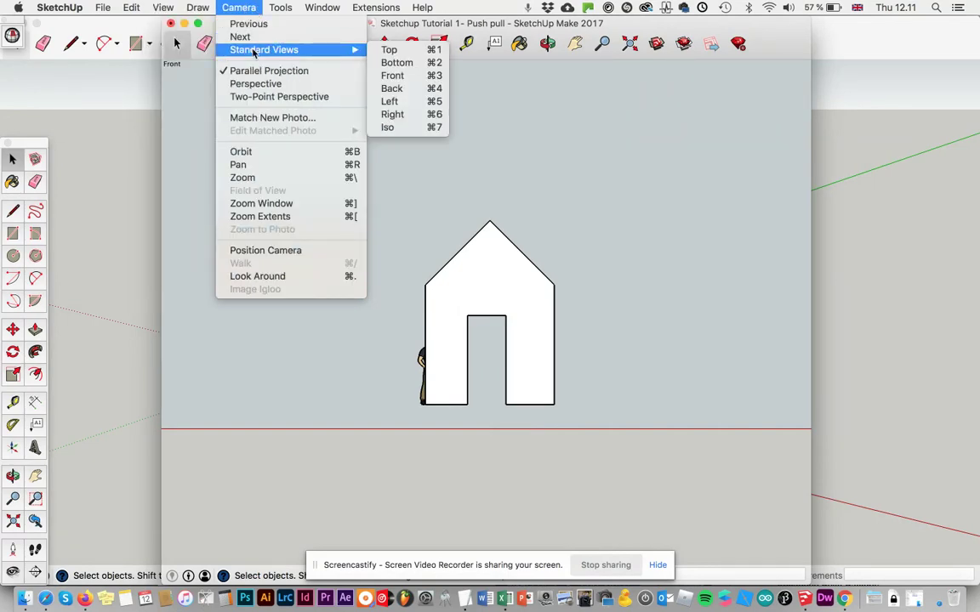
pyautogui.click(394, 114)
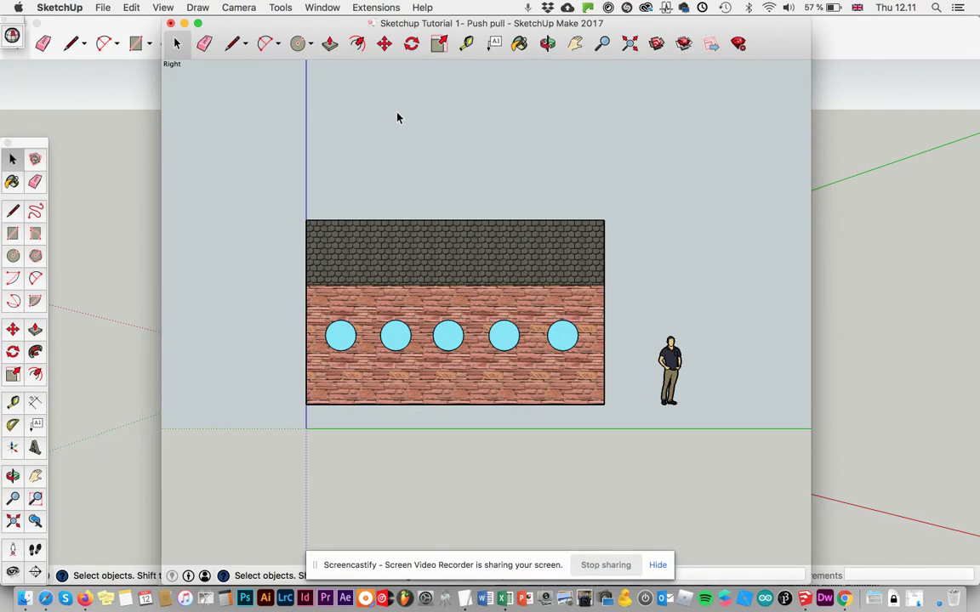
# Step: Add the 4793mm overall height dimension at left and the 7758mm length above the roof
pyautogui.click(35, 402)
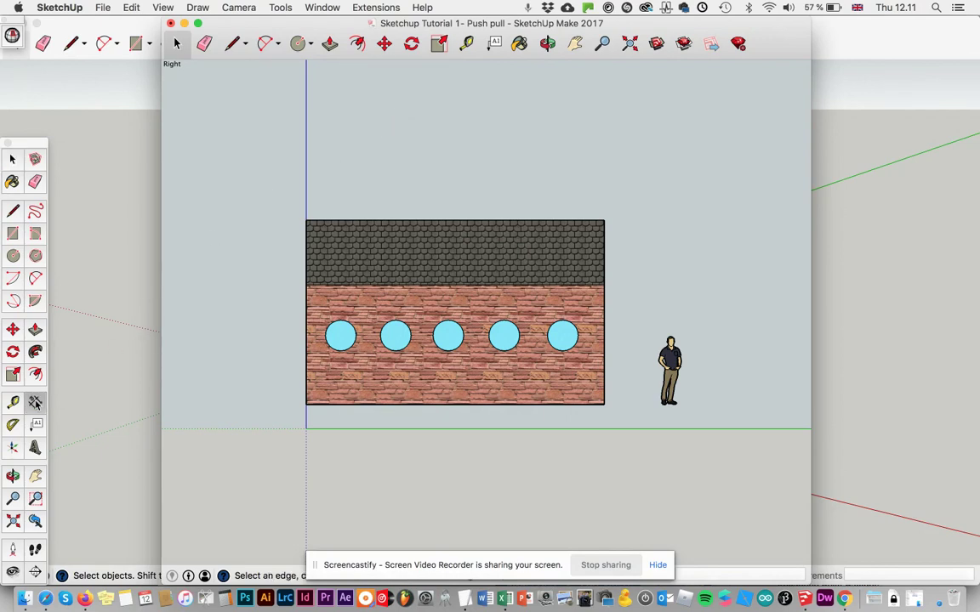
pyautogui.click(306, 405)
pyautogui.click(306, 221)
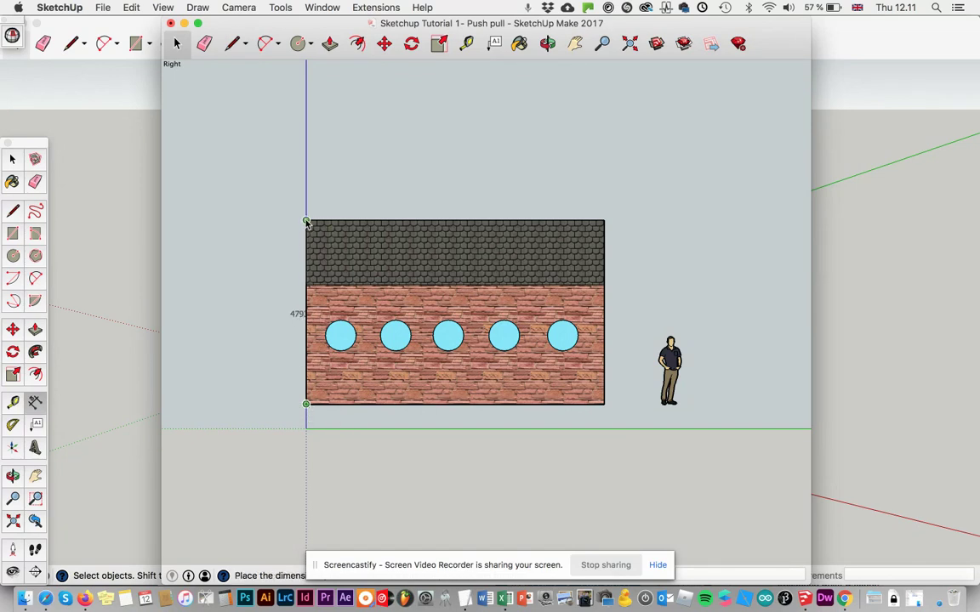
pyautogui.click(238, 228)
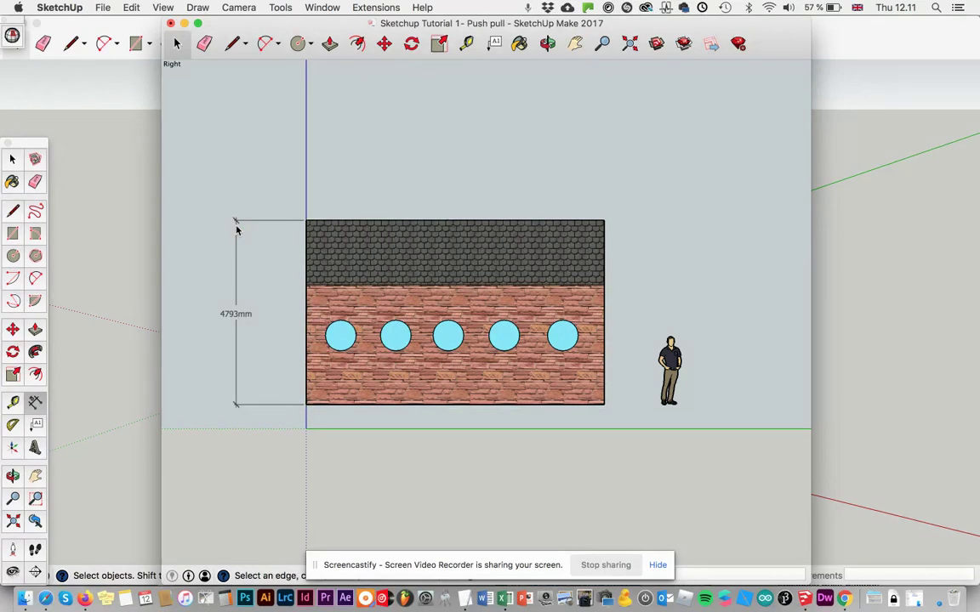
pyautogui.click(307, 220)
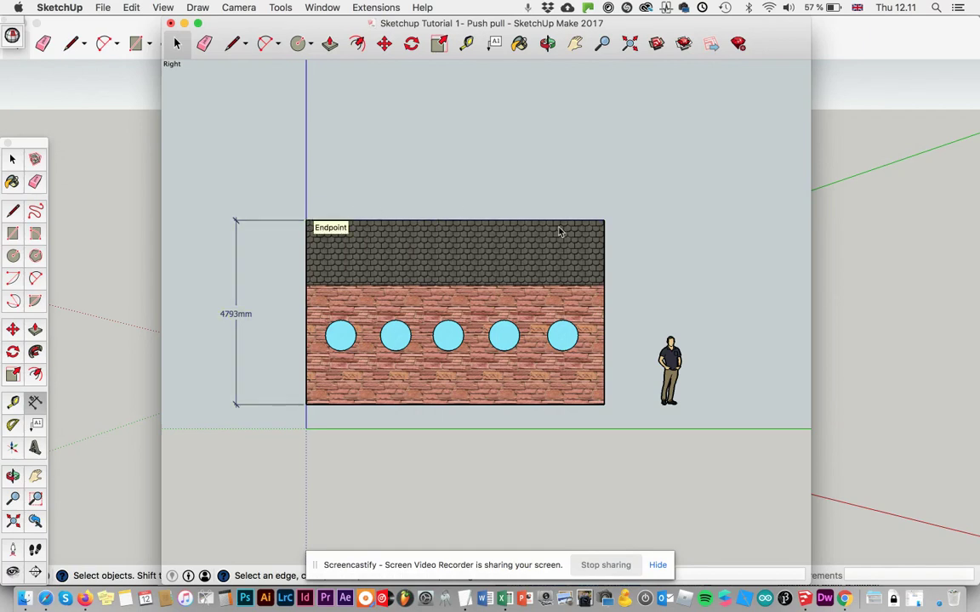
pyautogui.click(604, 221)
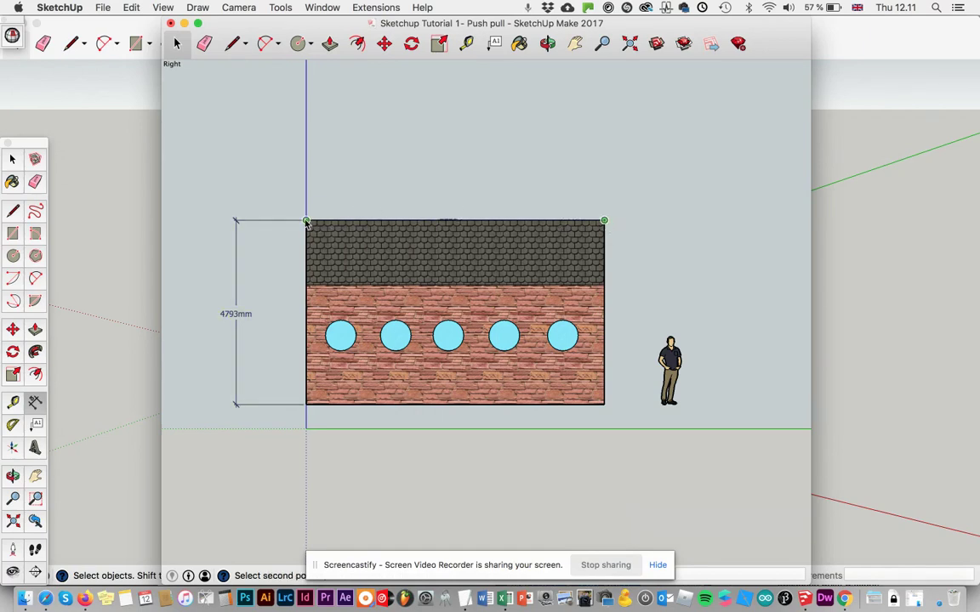
pyautogui.click(307, 221)
pyautogui.click(308, 169)
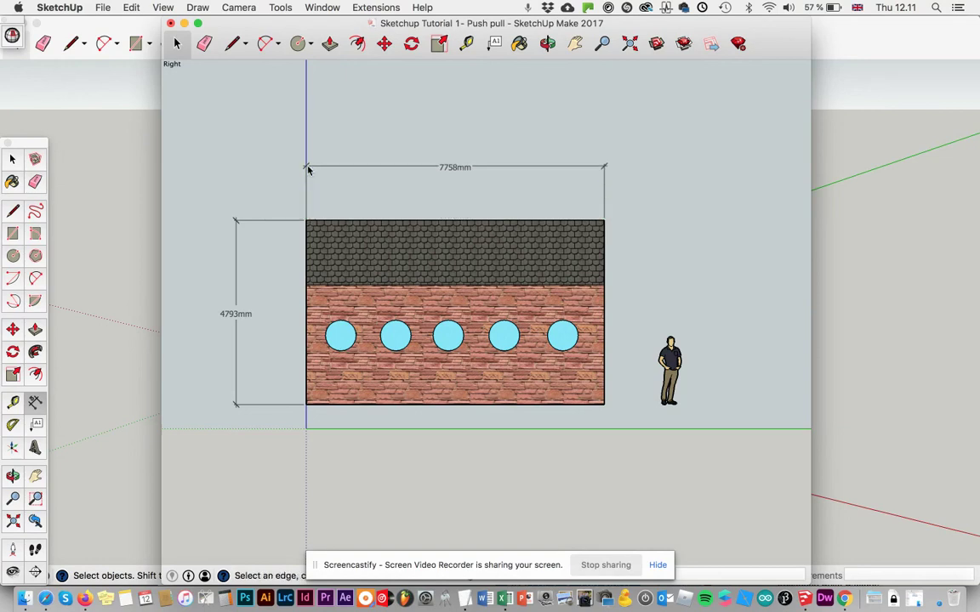
# Step: Dimension the fifth round window's 806mm diameter and the 3115mm brick wall height
pyautogui.click(566, 328)
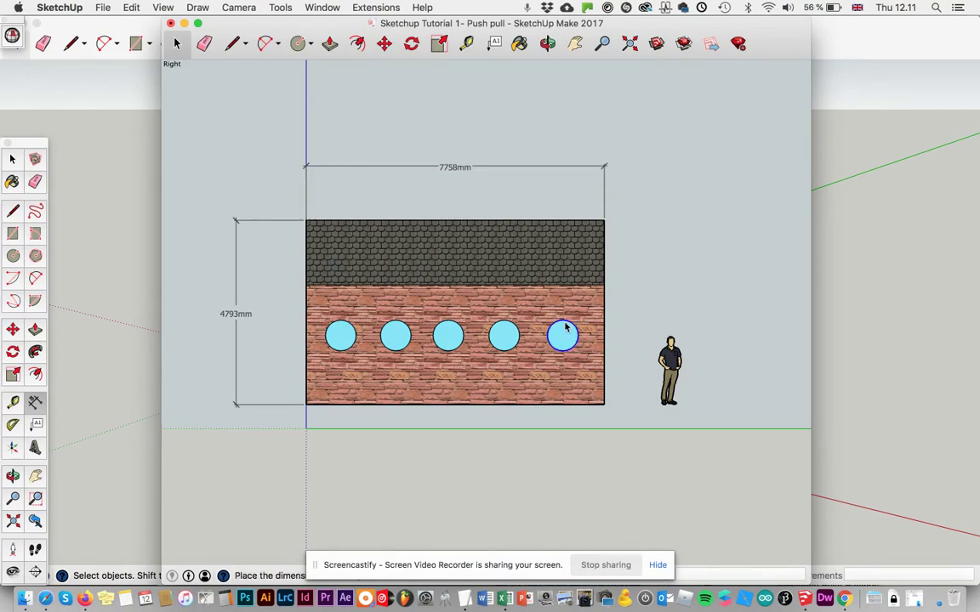
pyautogui.click(643, 283)
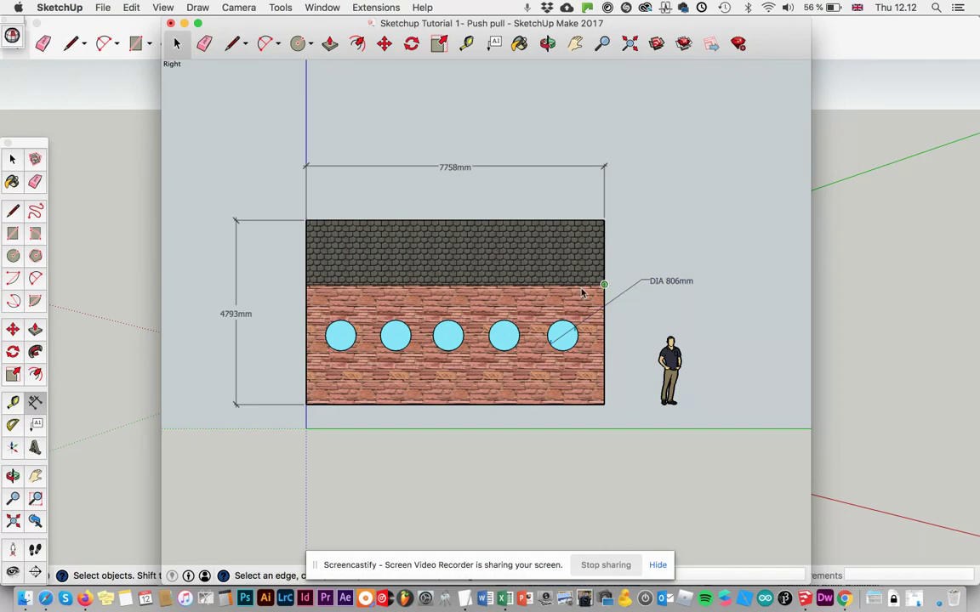
pyautogui.click(306, 285)
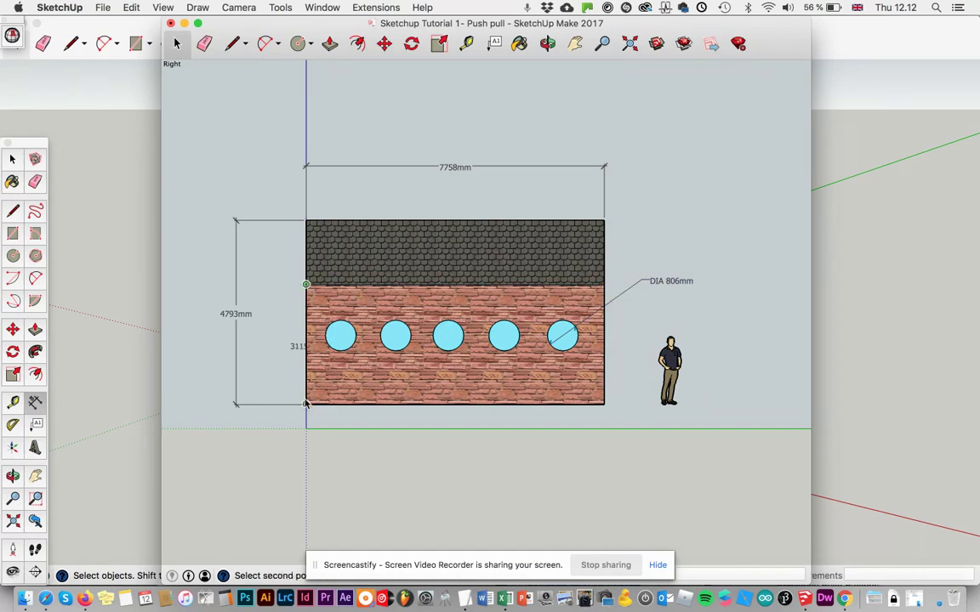
pyautogui.click(306, 404)
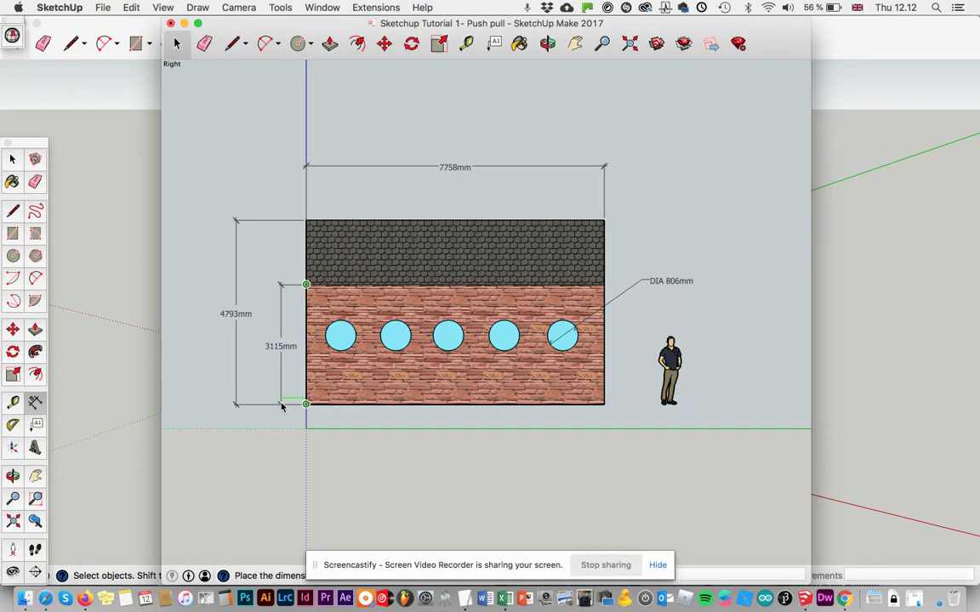
pyautogui.click(281, 406)
# Step: Export the side view as a 2D JPEG named 'side' and open the exported-images folder
pyautogui.click(101, 7)
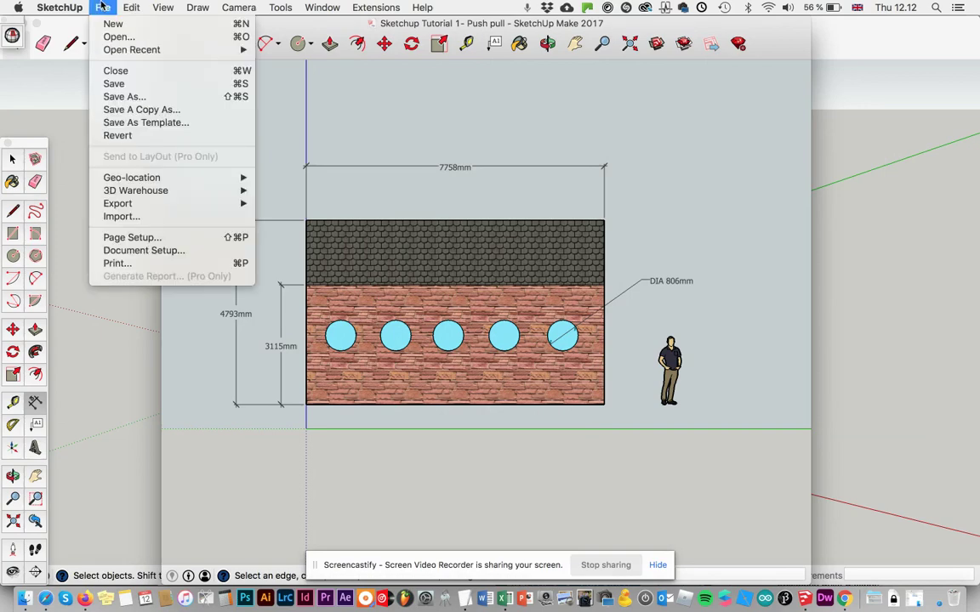
pyautogui.moveTo(238, 203)
pyautogui.click(274, 216)
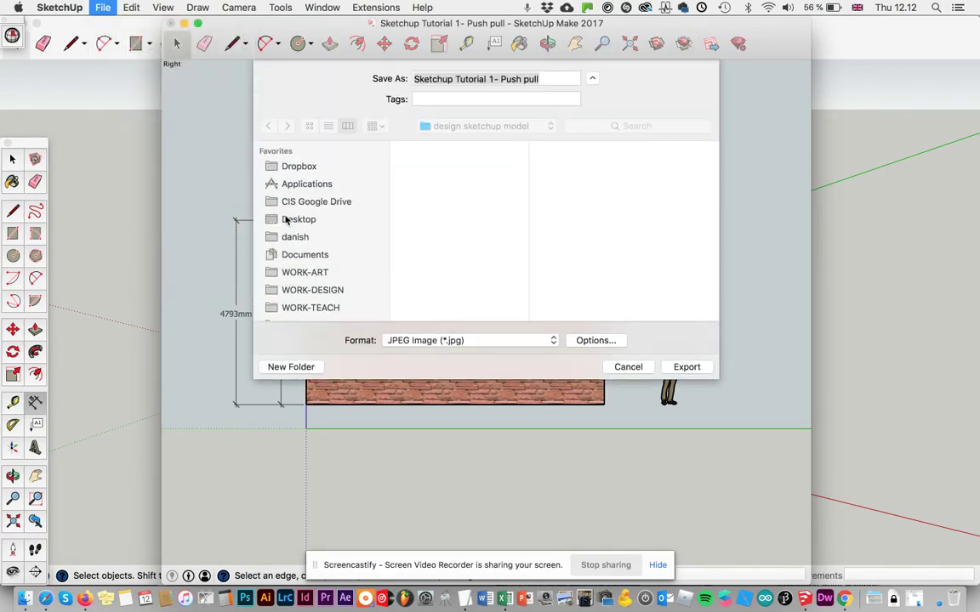
pyautogui.write('side')
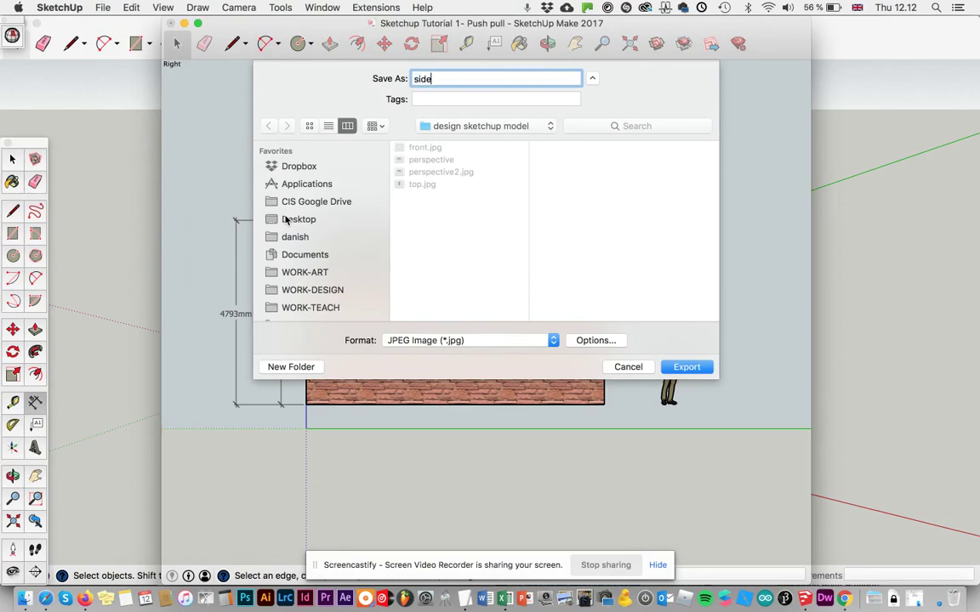
pyautogui.press('Return')
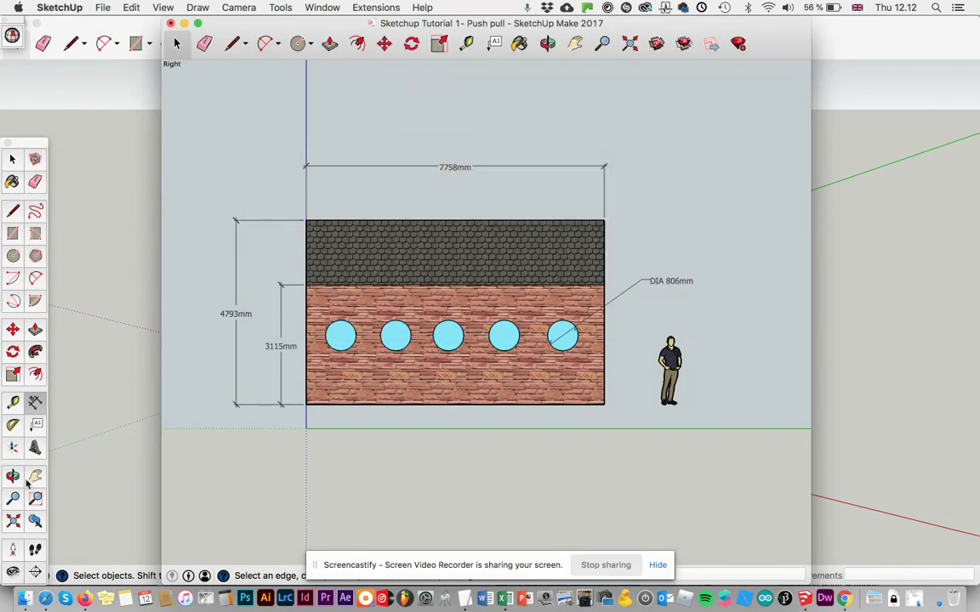
pyautogui.click(26, 598)
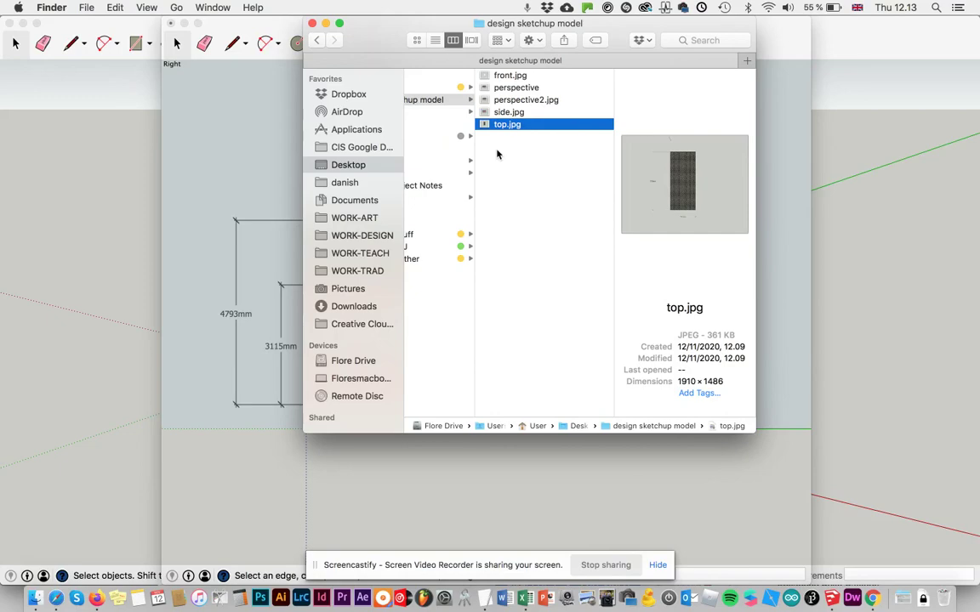
pyautogui.press('space')
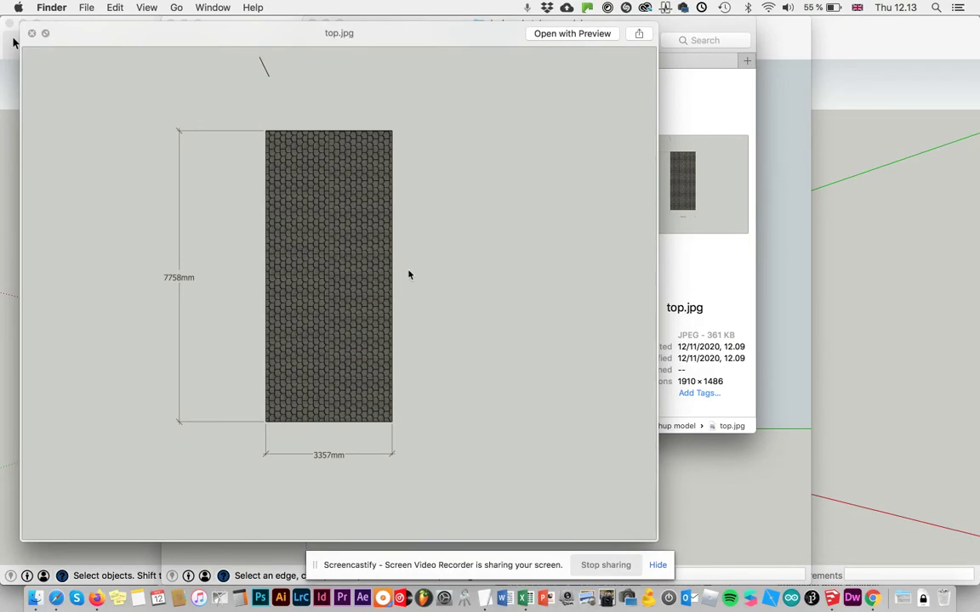
pyautogui.press('space')
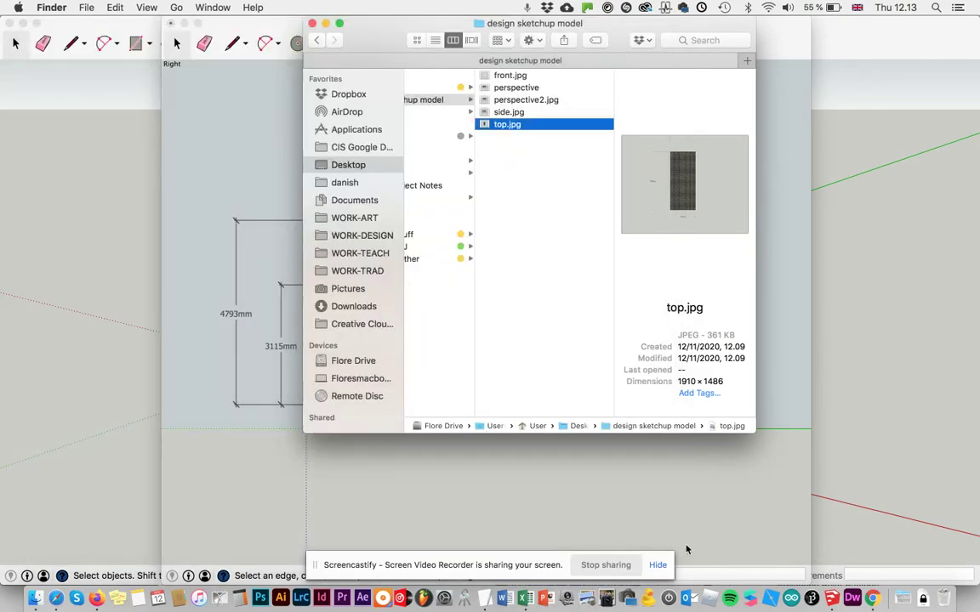